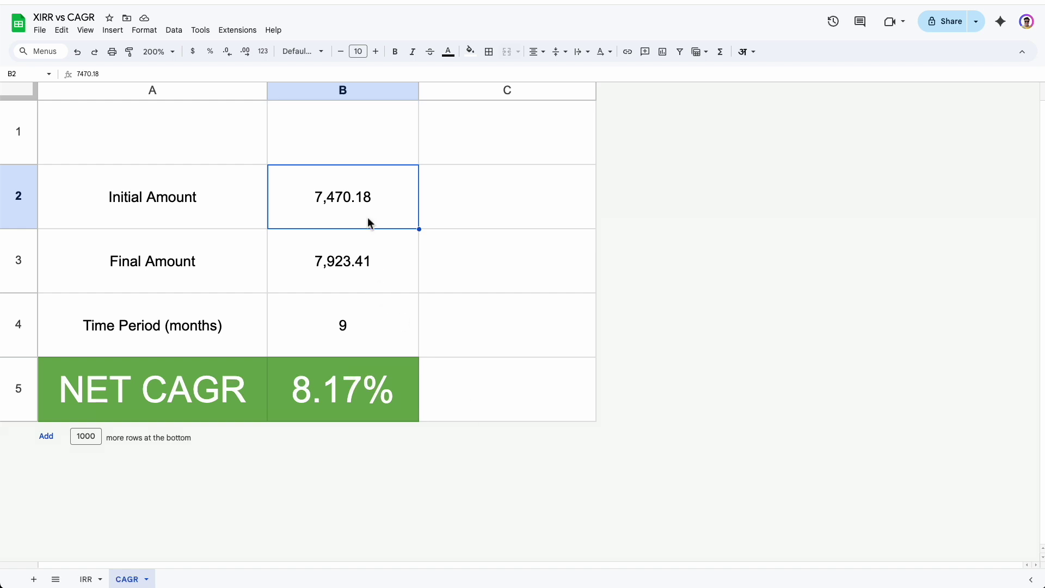
Try trial values of 5000 initial, 6000 final and 10 months, then undo them
type("5000")
key("Return")
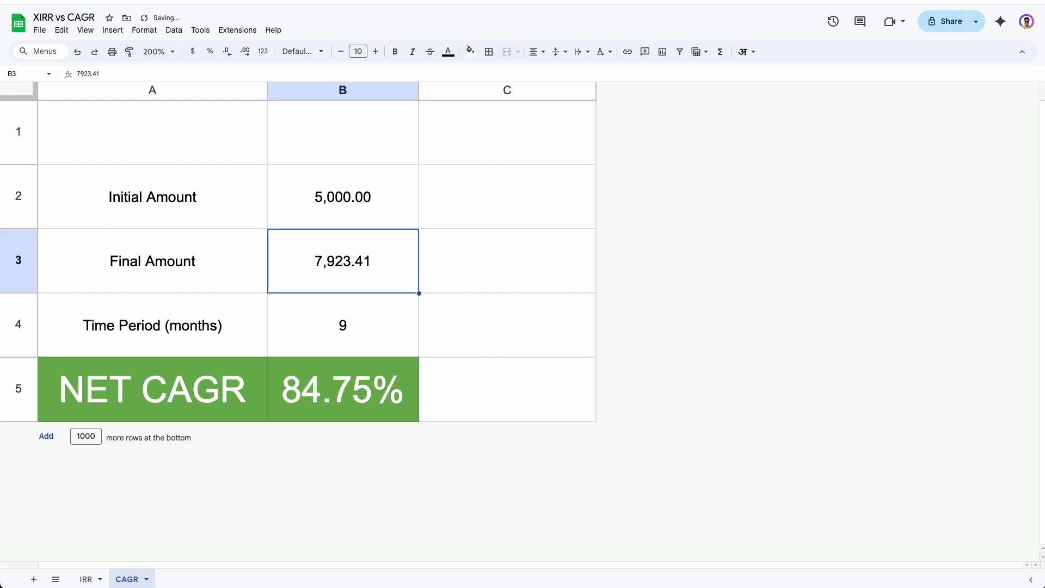
type("6000")
key("Return")
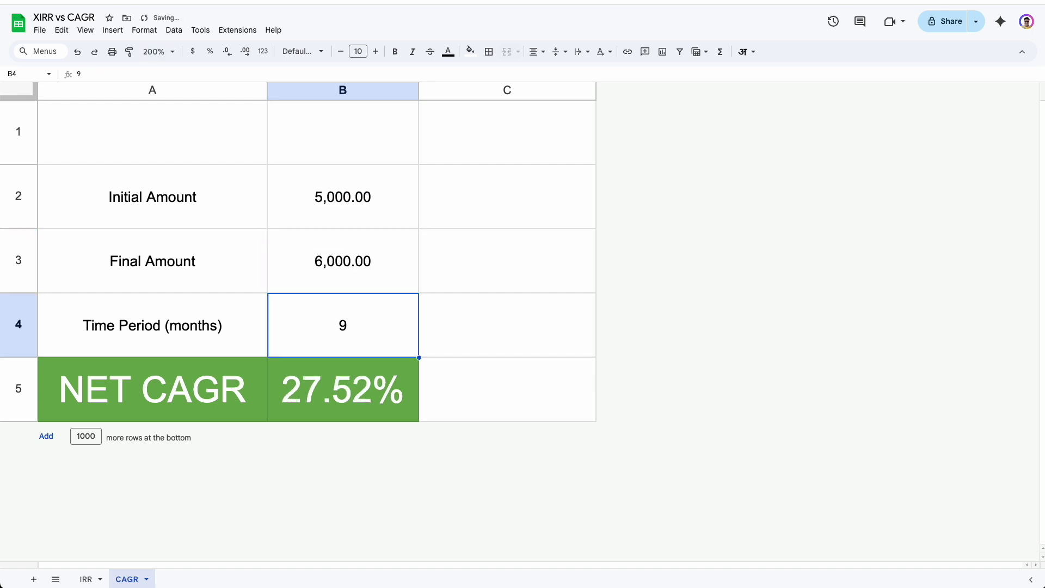
type("10")
key("Return")
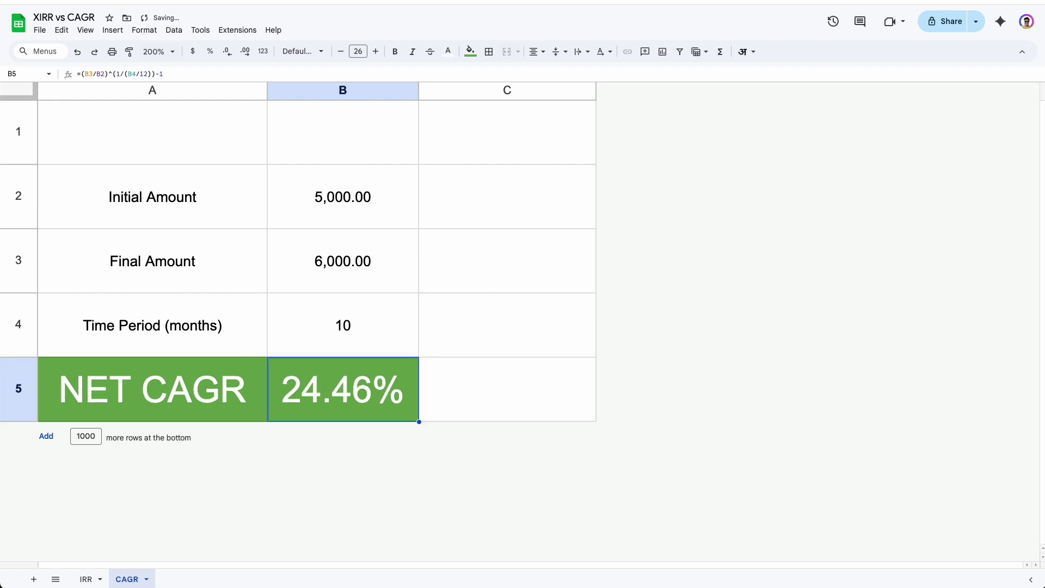
key("ctrl+z")
key("ctrl+z")
key("ctrl+z")
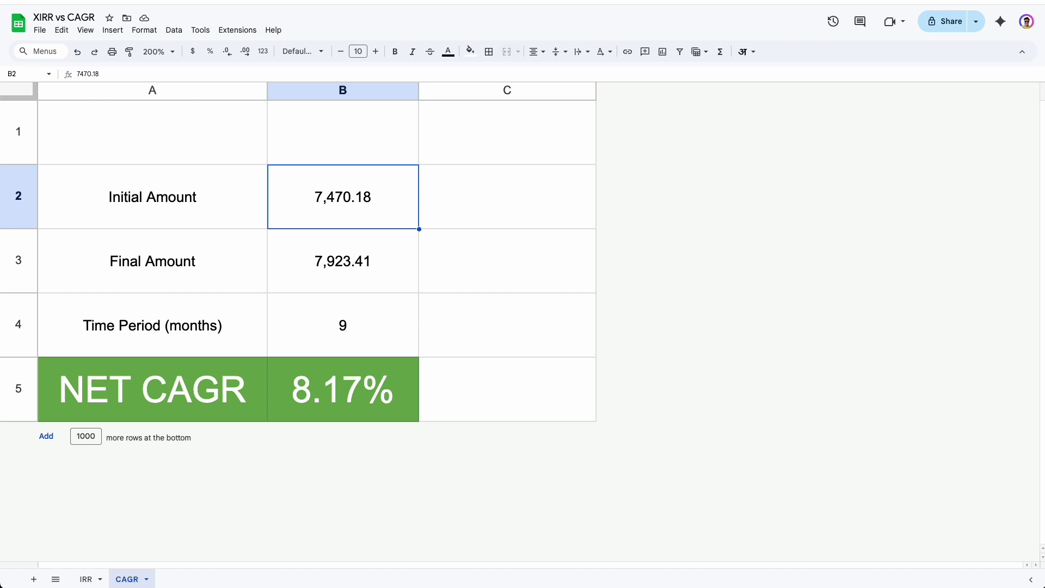
Compare the sheet's amounts with the wint bond page's ₹7,470.18 investment amount
left_click(390, 283)
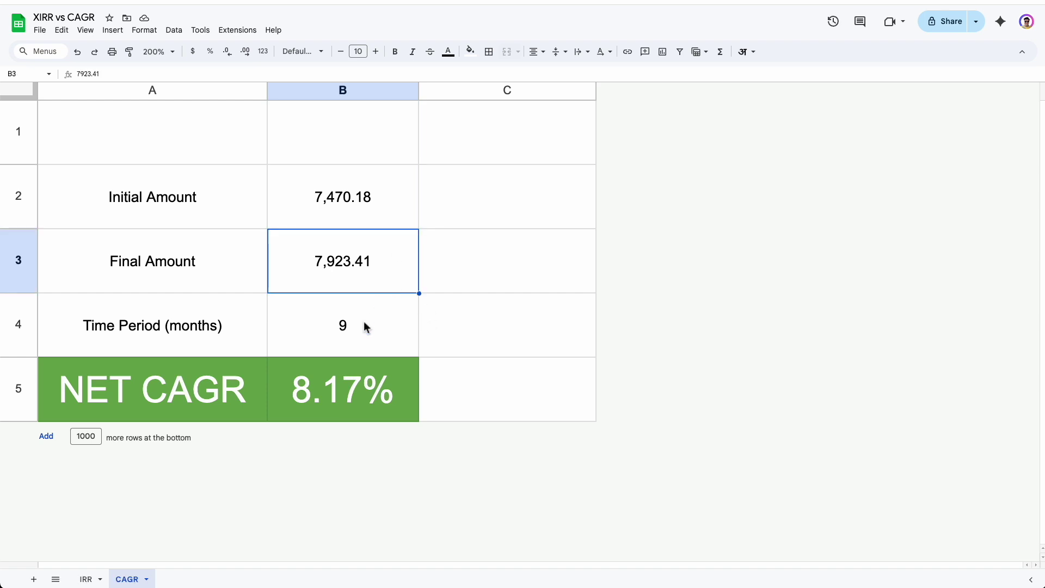
left_click(365, 325)
key("Right")
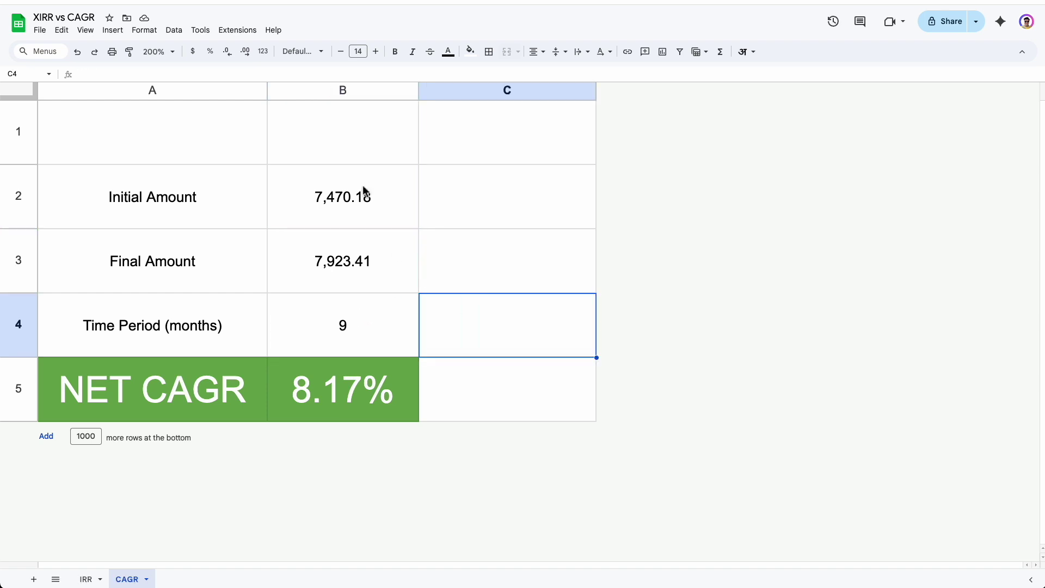
left_click(391, 207)
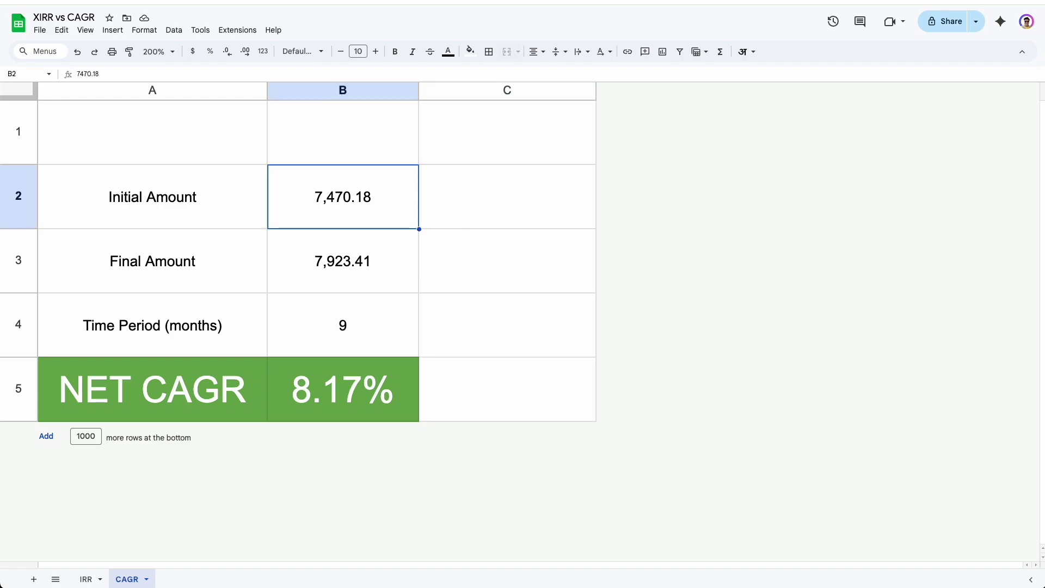
key("ctrl+Tab")
left_click_drag(812, 304, 864, 319)
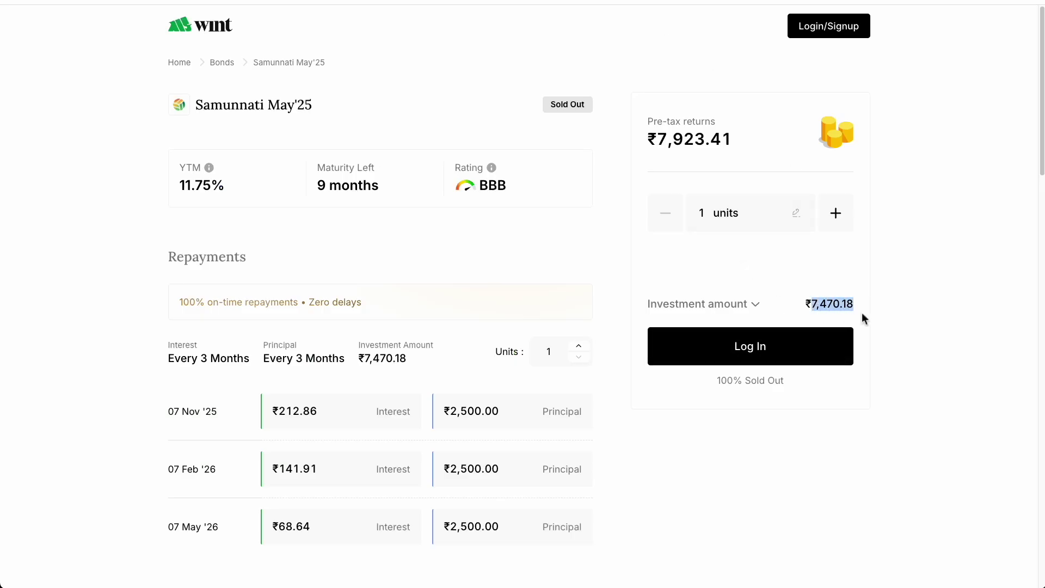
key("ctrl+Tab")
Check the final amount and time period against the bond's 9 months left to maturity
left_click(347, 267)
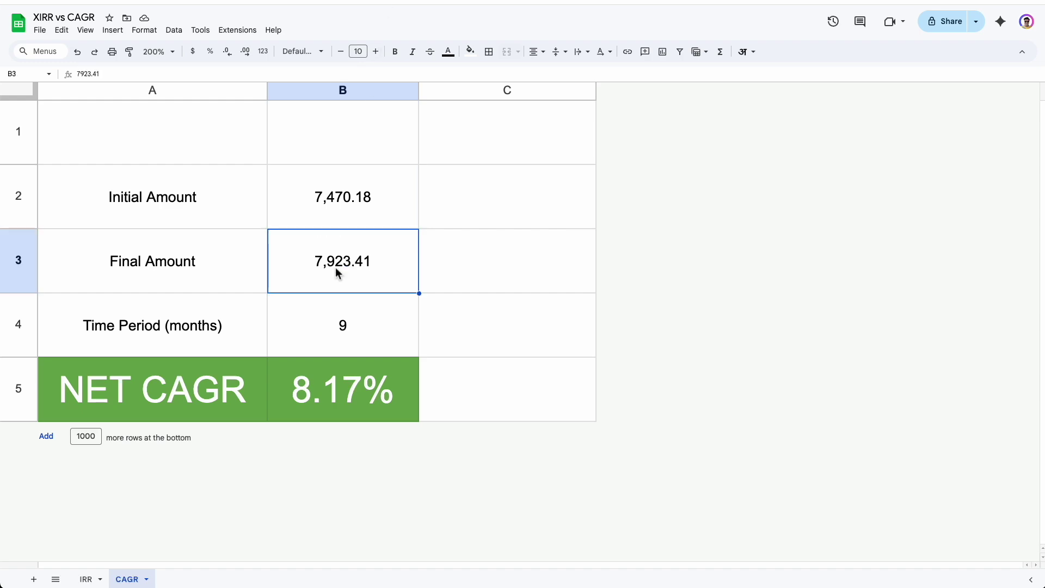
key("ctrl+Tab")
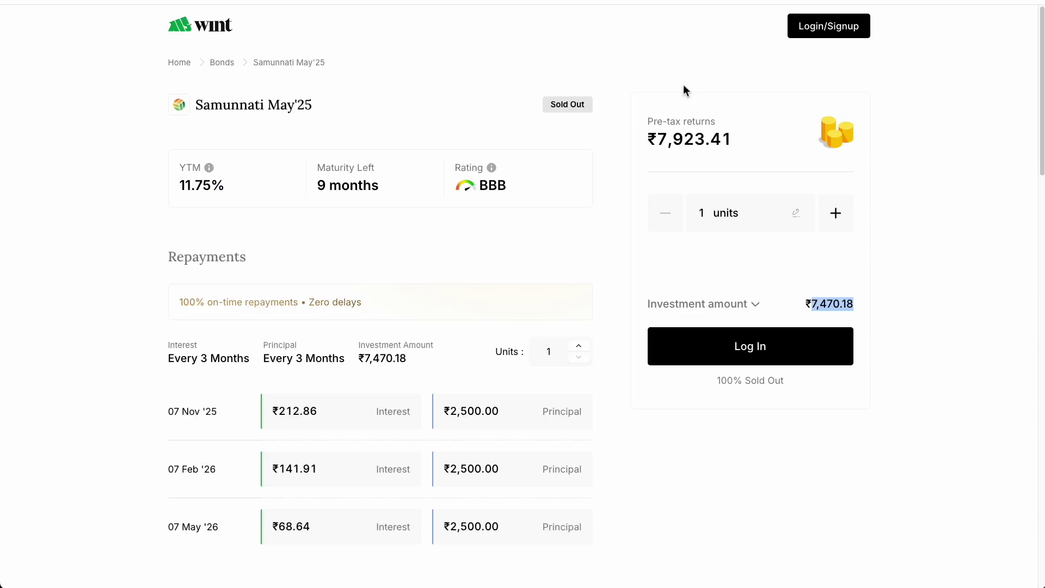
left_click(686, 150)
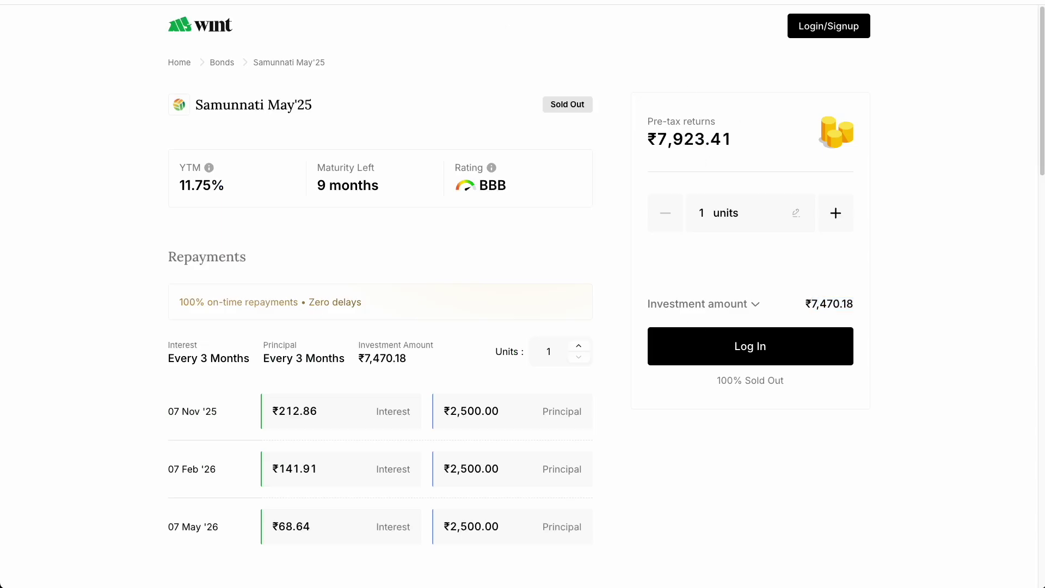
key("ctrl+Tab")
left_click(357, 320)
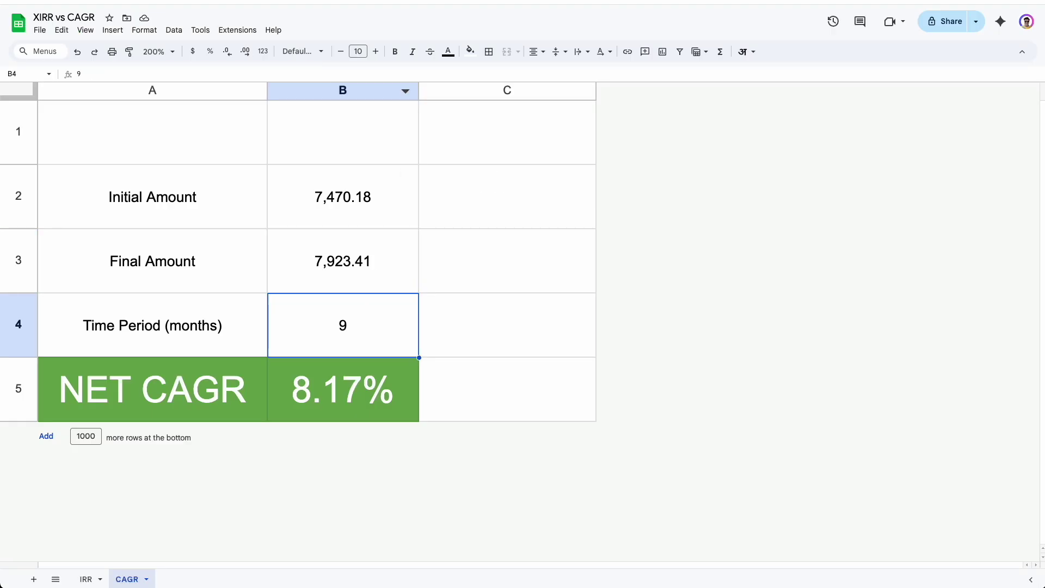
key("ctrl+Tab")
left_click_drag(340, 191, 349, 192)
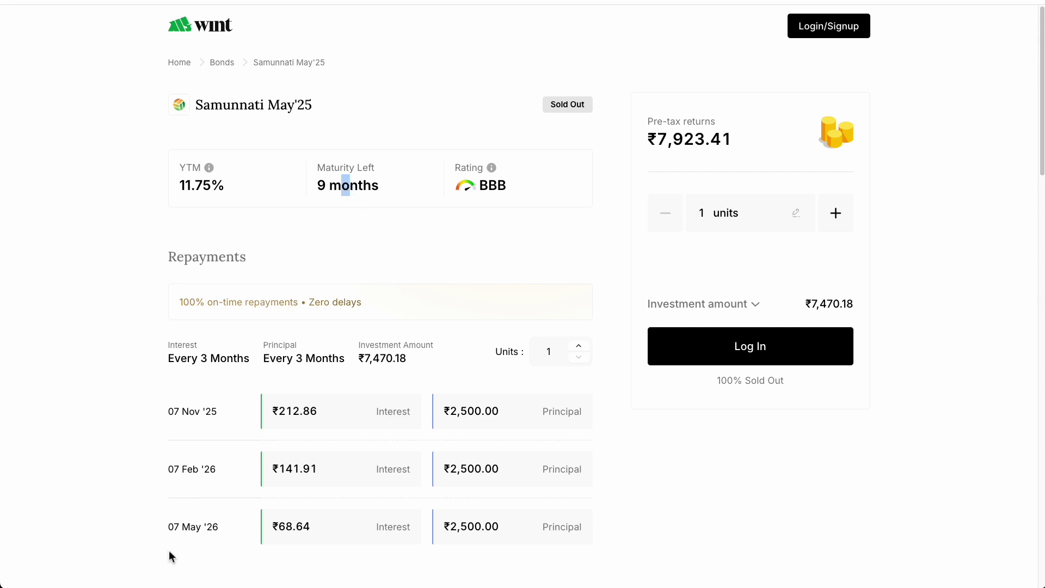
Note the 07 May '26 final repayment date and set the time period to 8 months
double_click(171, 532)
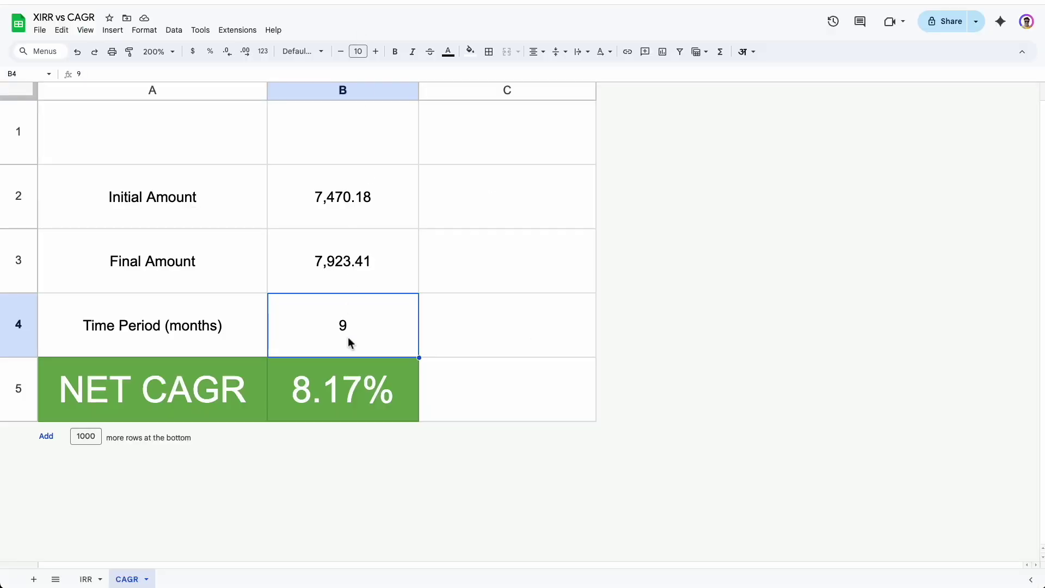
type("8")
key("Return")
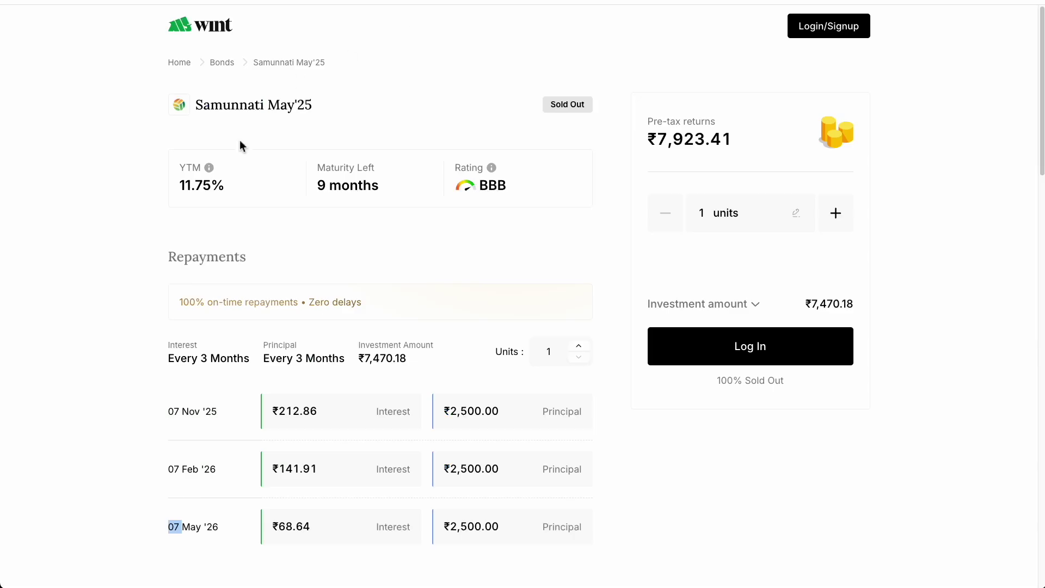
Highlight the bond's 11.75% YTM on the wint page
left_click_drag(188, 183, 235, 196)
left_click(236, 195)
left_click_drag(175, 190, 226, 188)
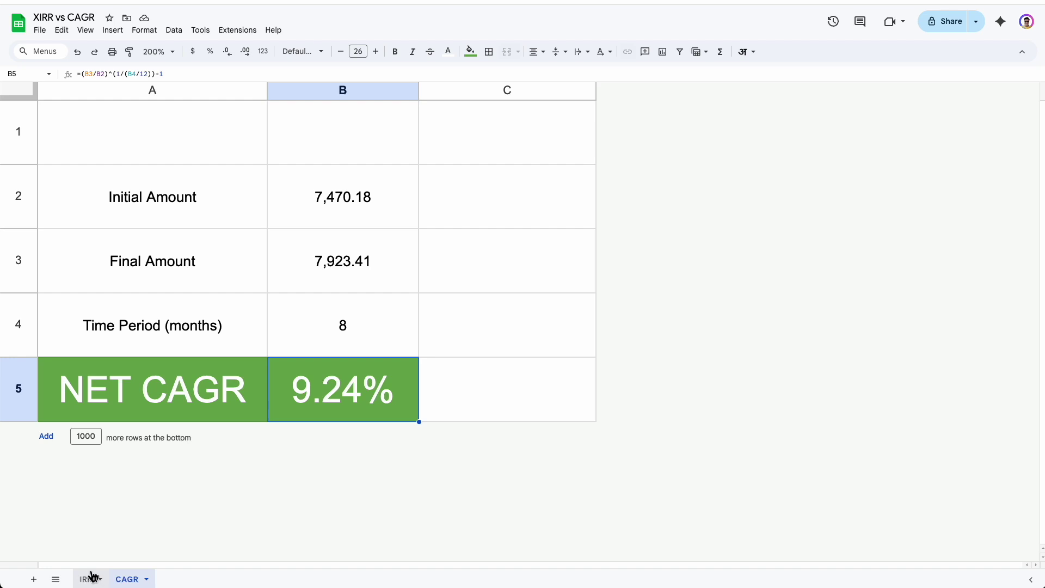
left_click(91, 576)
Compare the IRR sheet's repayment amounts with the bond's 07 Nov '25 repayment figures
left_click(314, 274)
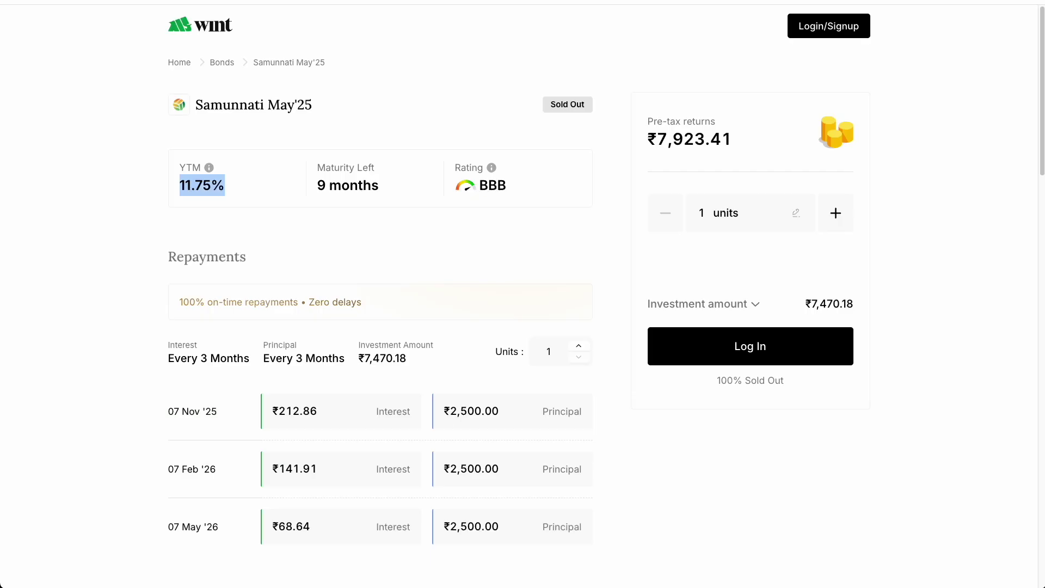
left_click(469, 11)
key("ctrl+Tab")
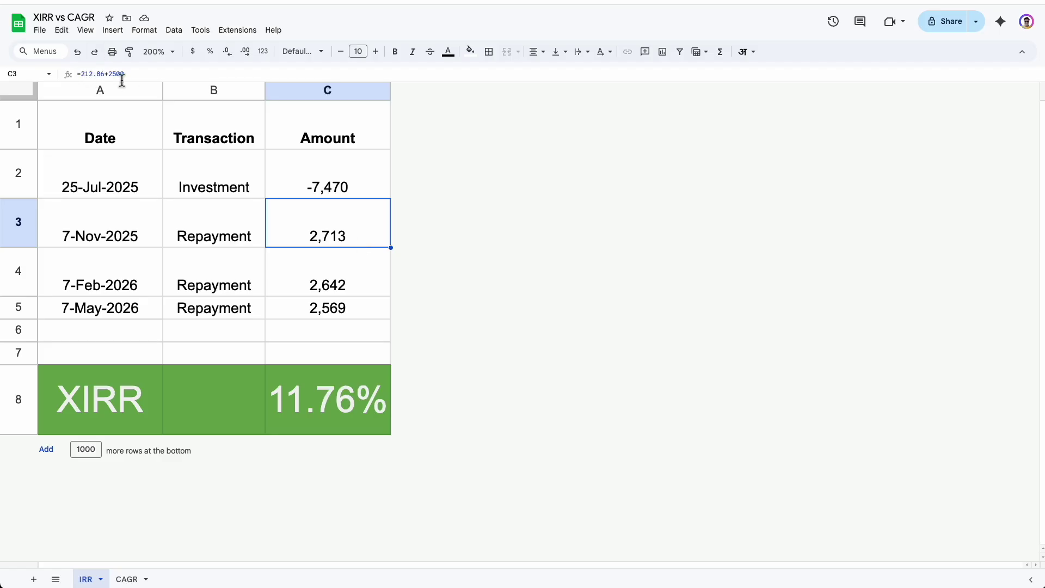
key("ctrl+Tab")
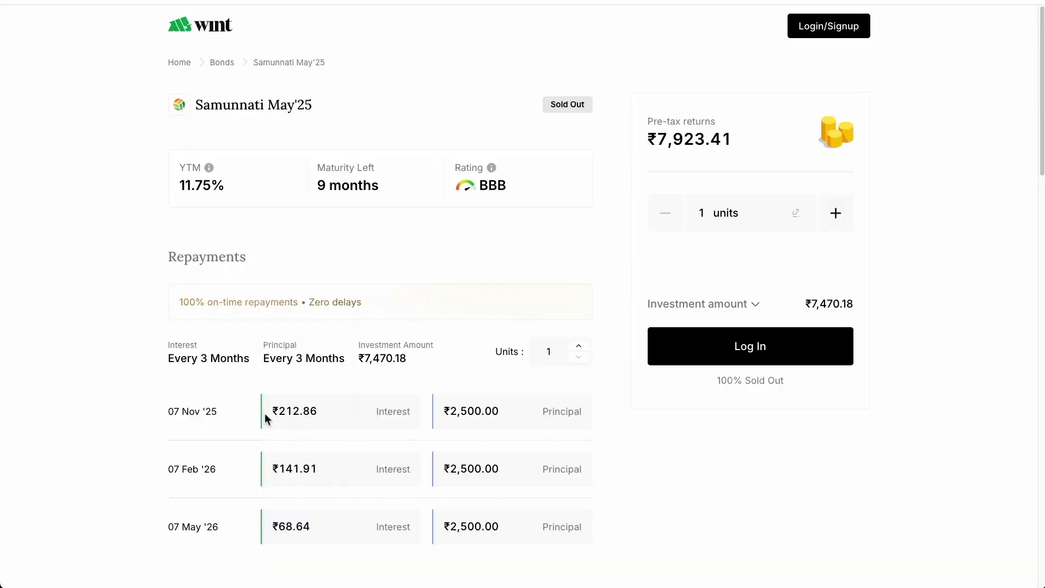
left_click_drag(268, 409, 484, 409)
key("ctrl+Tab")
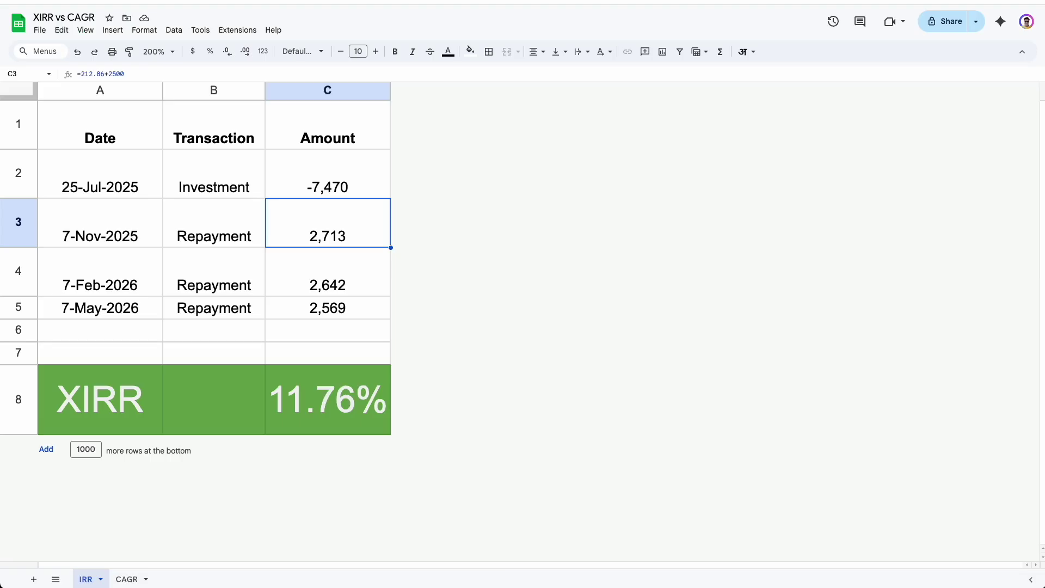
Inspect the formulas behind the 7-Feb-2026 and last repayments and the XIRR result
left_click(338, 267)
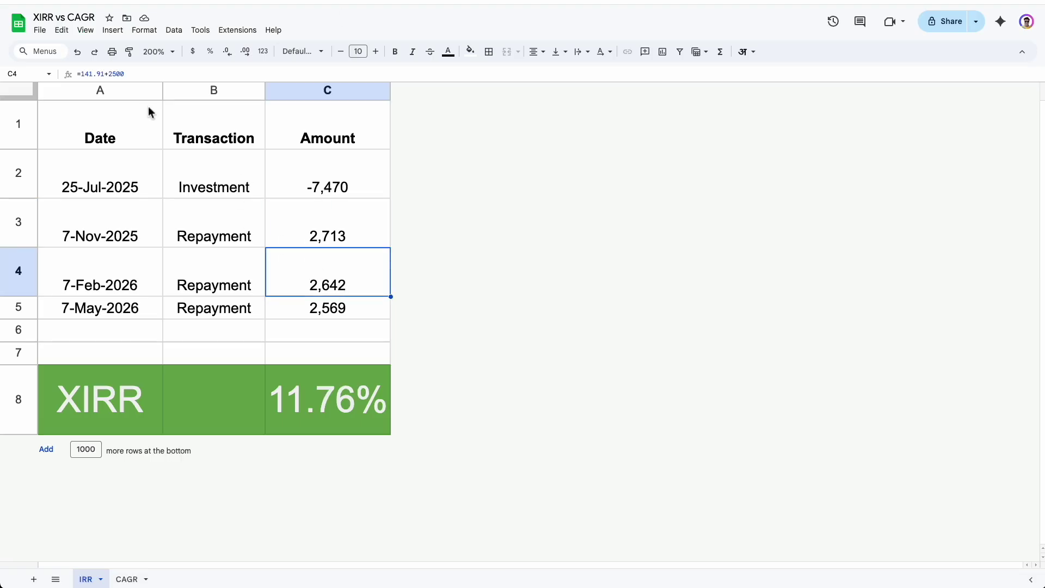
left_click_drag(126, 73, 76, 74)
double_click(297, 304)
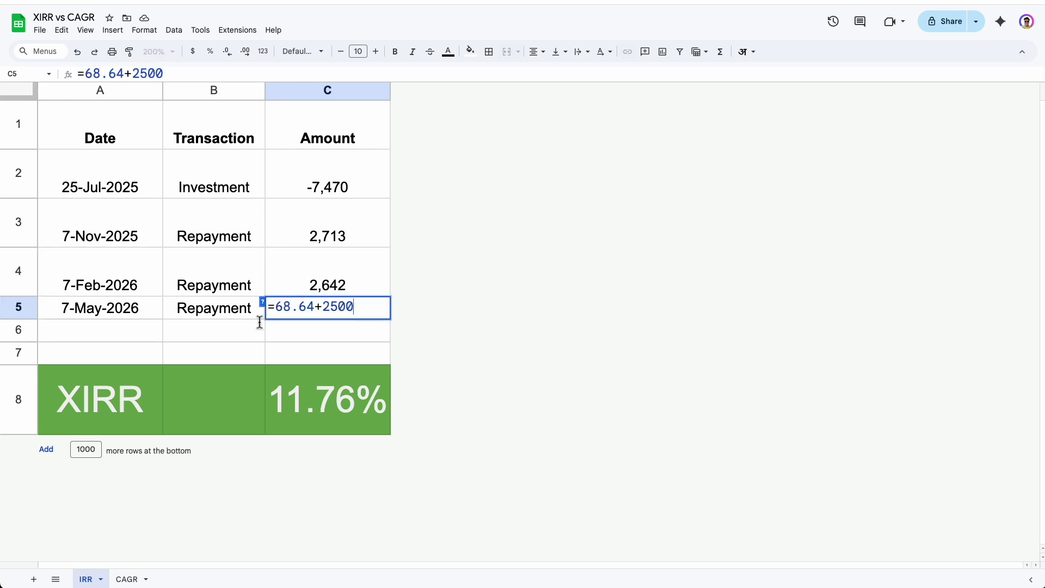
left_click(207, 333)
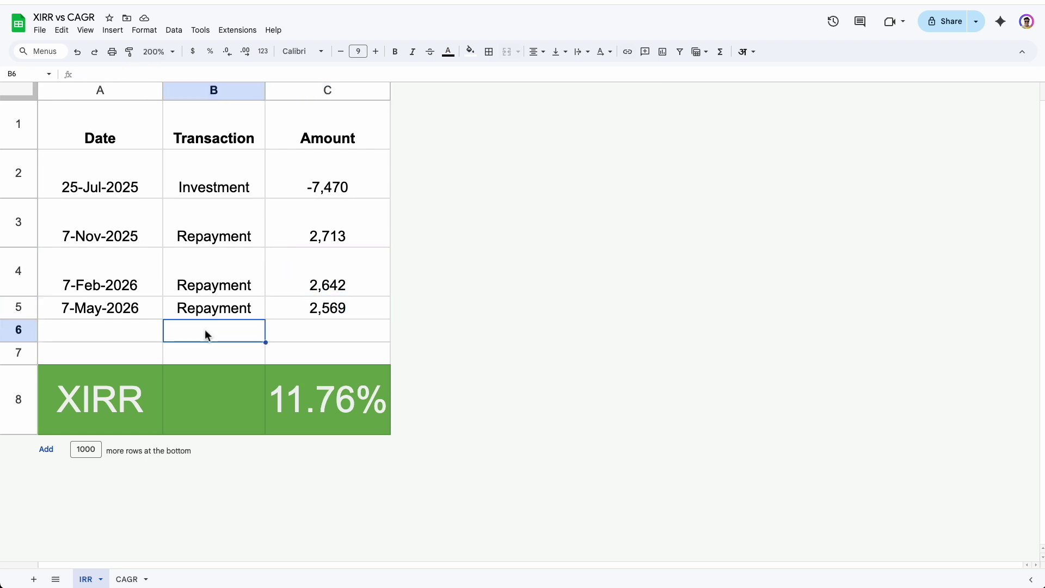
left_click(294, 412)
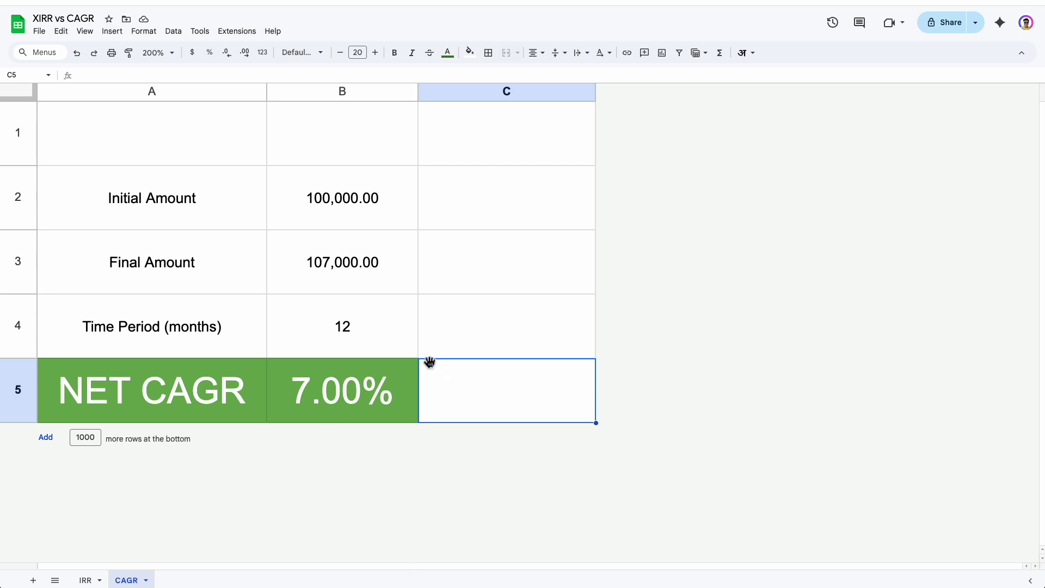
Check the initial amount and 12-month period, then change the final amount from 107000 to 112000
left_click(364, 207)
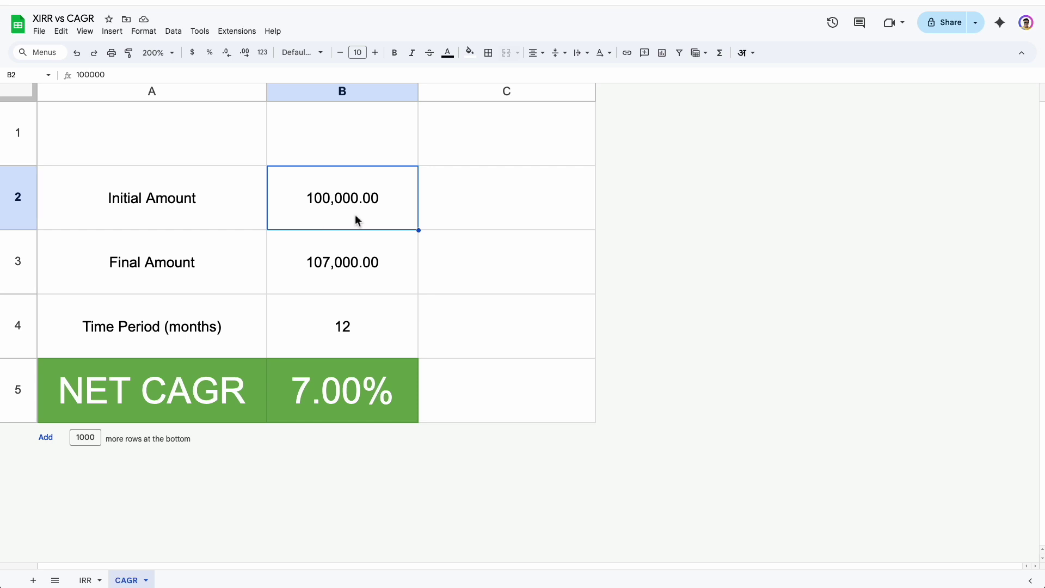
left_click(353, 329)
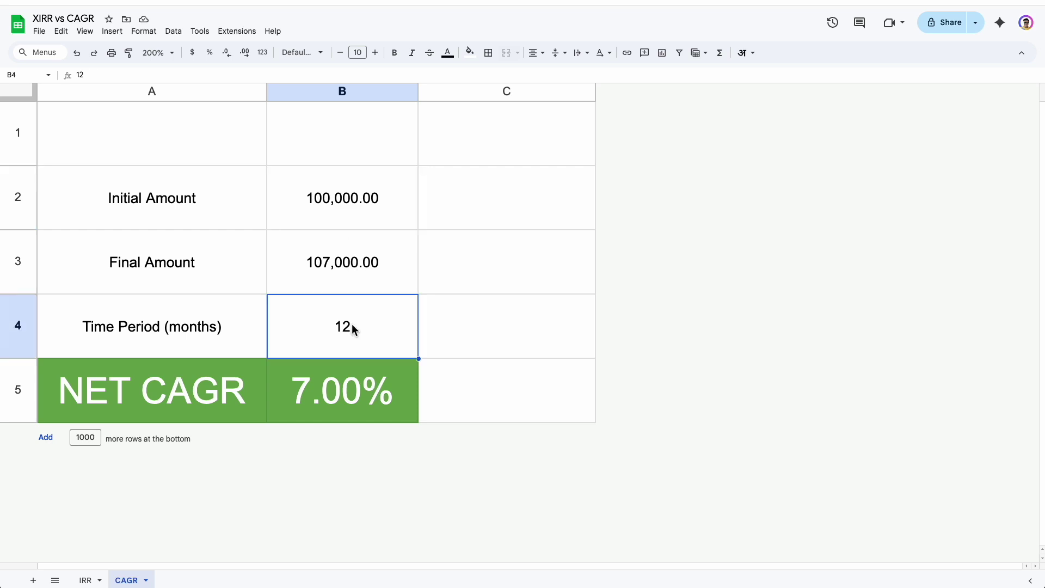
left_click(338, 287)
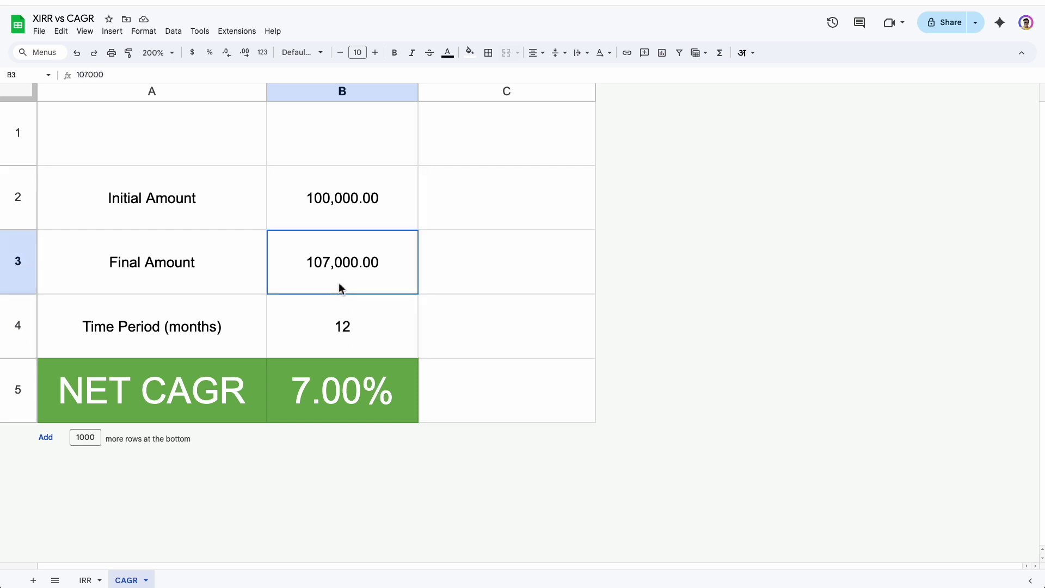
double_click(332, 273)
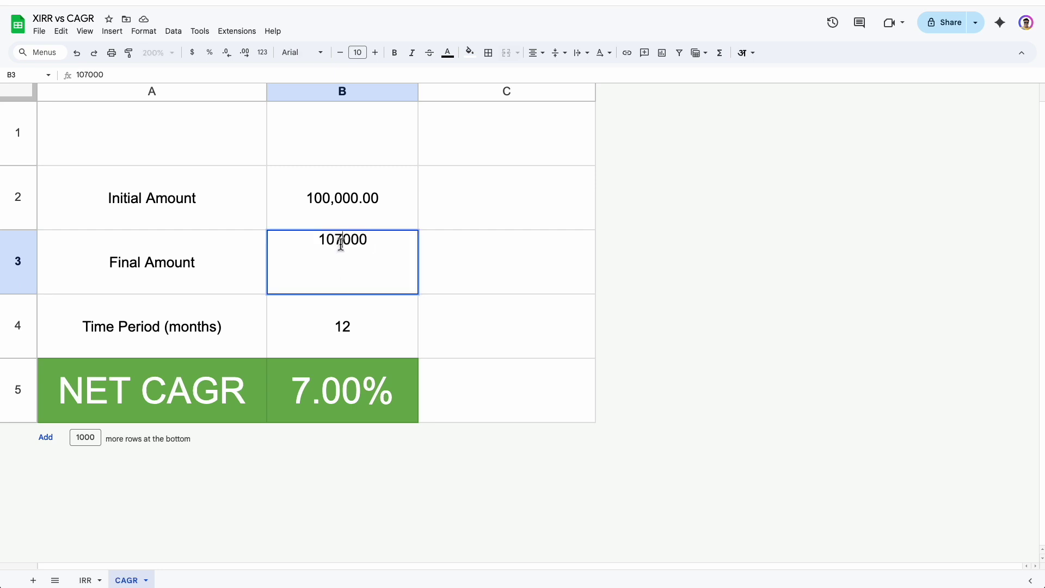
left_click(341, 240)
key("BackSpace")
key("BackSpace")
type("12")
key("Return")
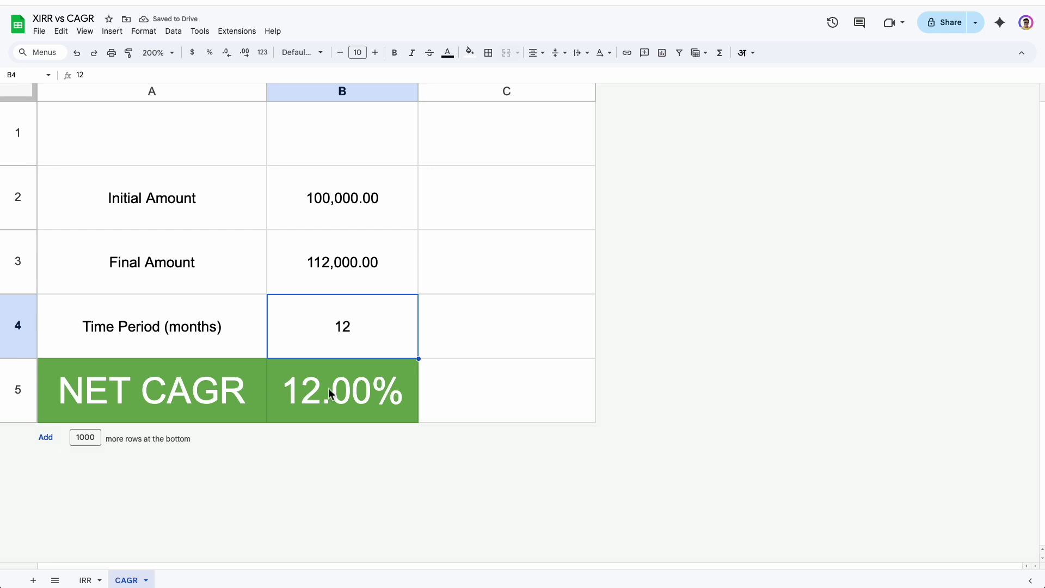
left_click(87, 580)
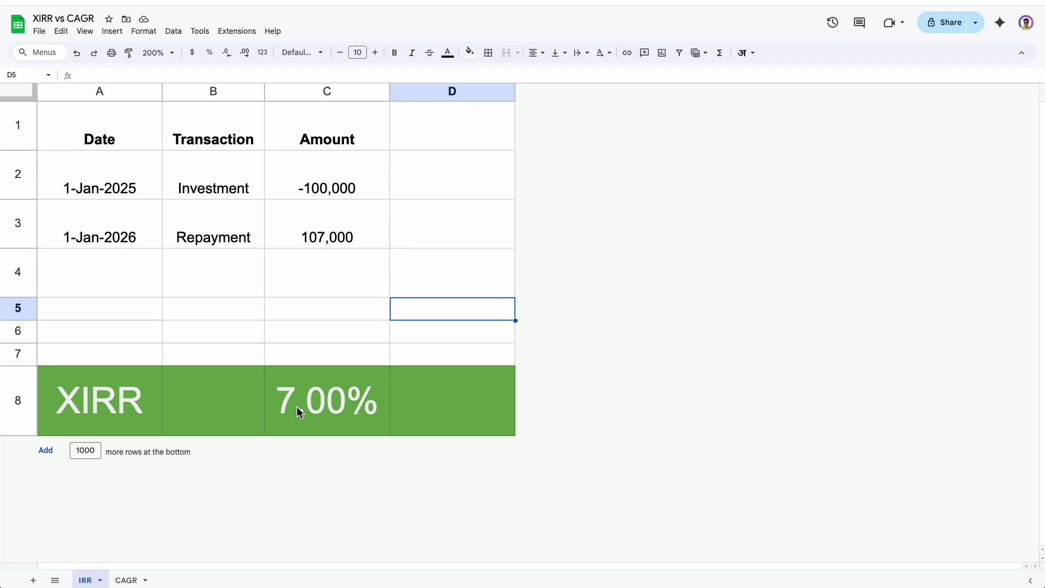
Change the 1-Jan-2026 repayment from 107,000 to 112,000 and compare with the CAGR tab's 12.00%
left_click(103, 191)
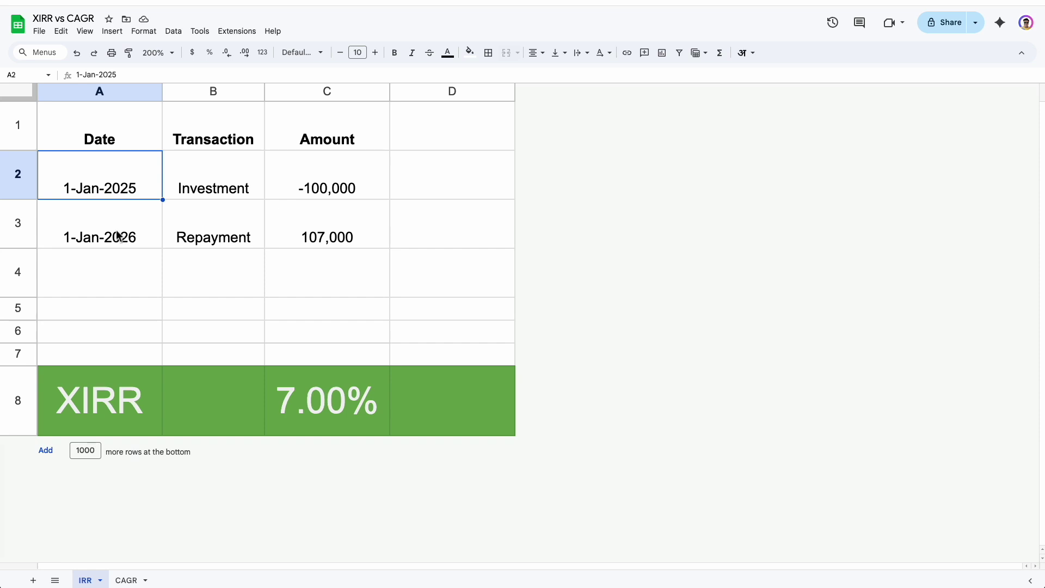
left_click(116, 235)
double_click(321, 221)
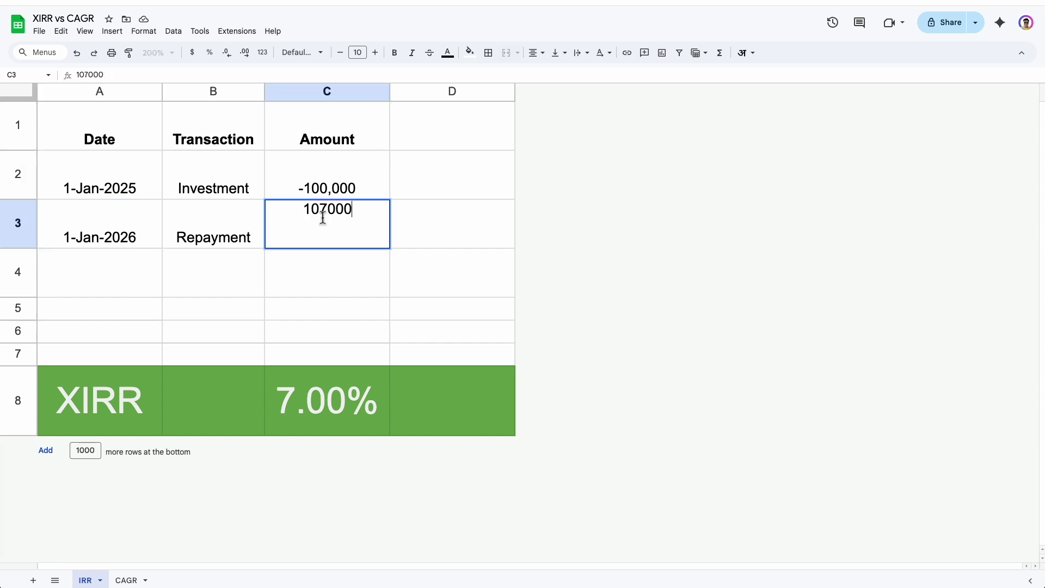
key("BackSpace")
key("BackSpace")
type("12")
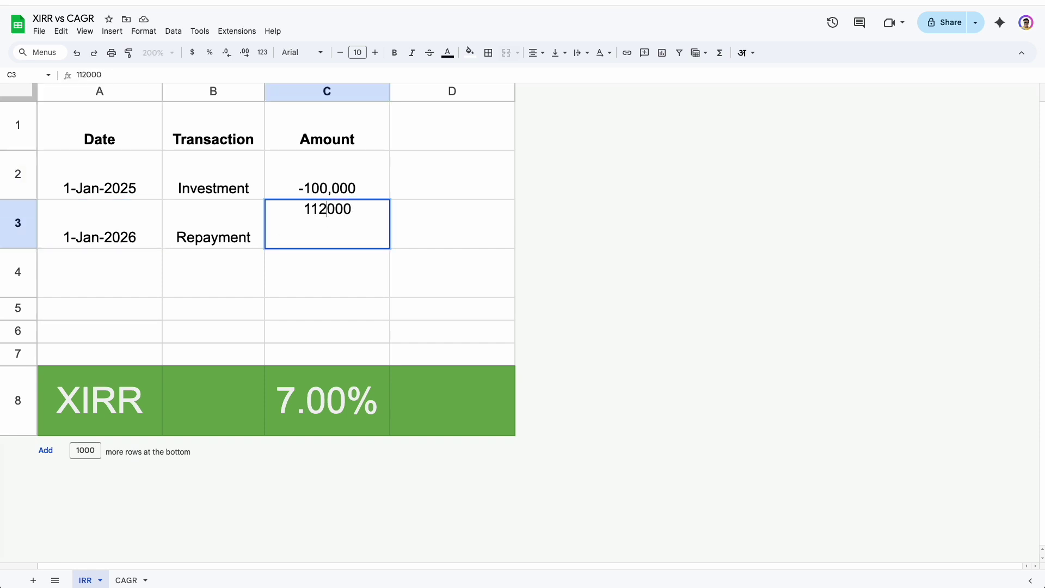
key("Return")
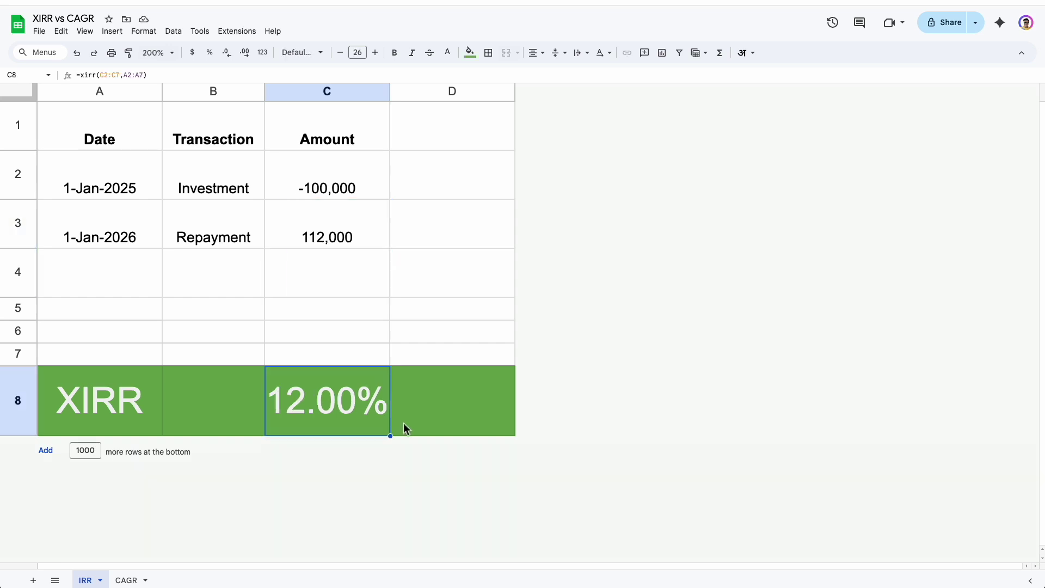
left_click(123, 581)
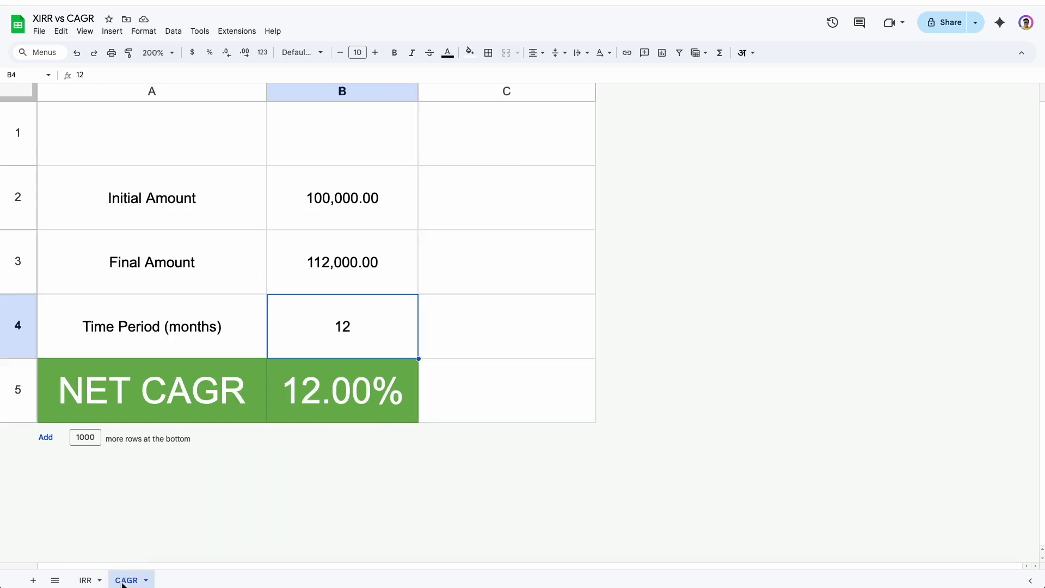
left_click(85, 580)
right_click(220, 245)
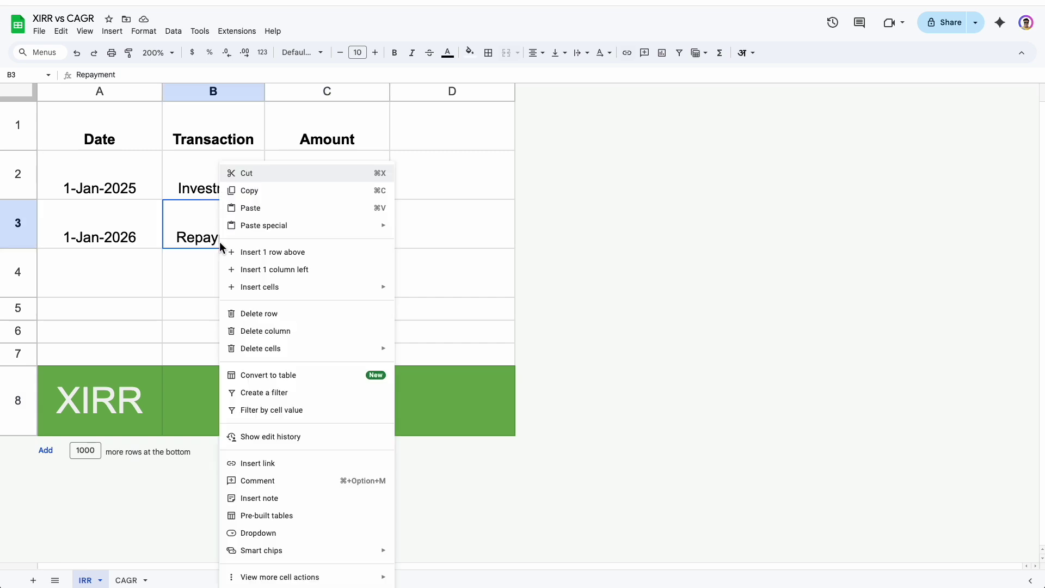
Insert a row above the final repayment, dated 1-Jul-2025 and labelled Repayment
left_click(243, 259)
left_click(123, 269)
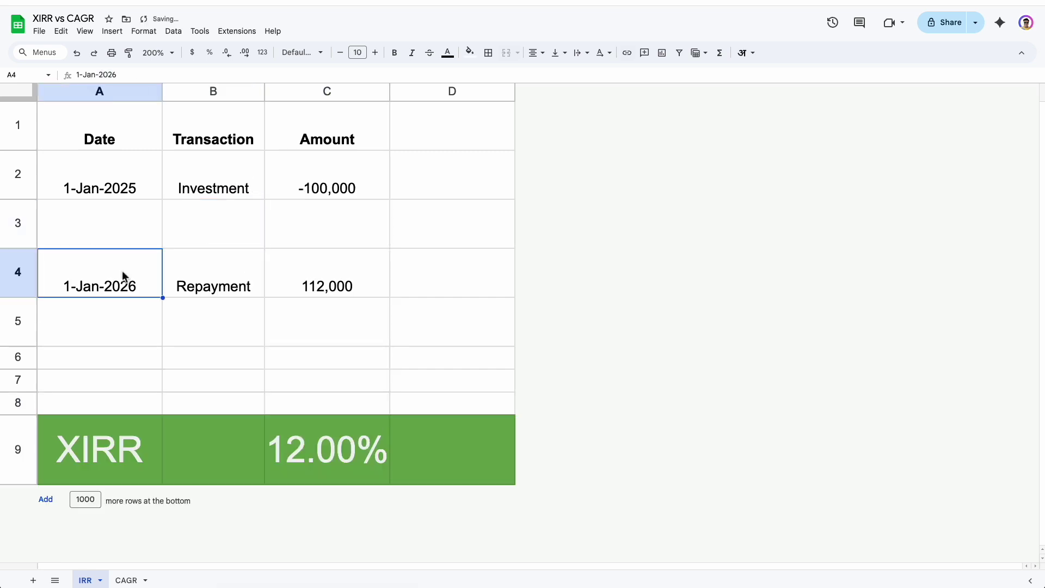
left_click(124, 243)
type("1 july ")
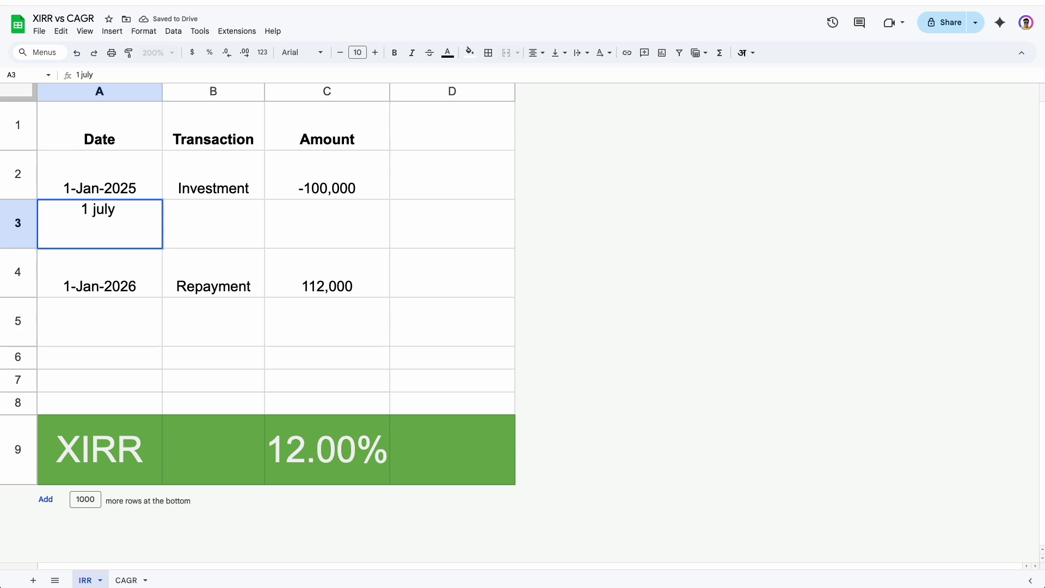
type("2025")
key("Tab")
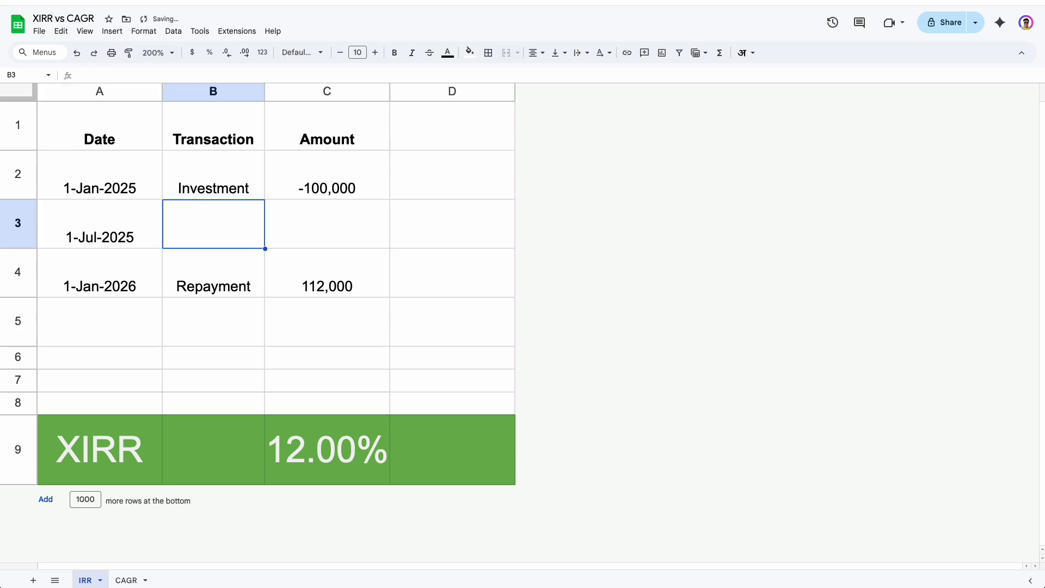
key("Down")
key("ctrl+c")
key("Up")
key("ctrl+v")
key("Tab")
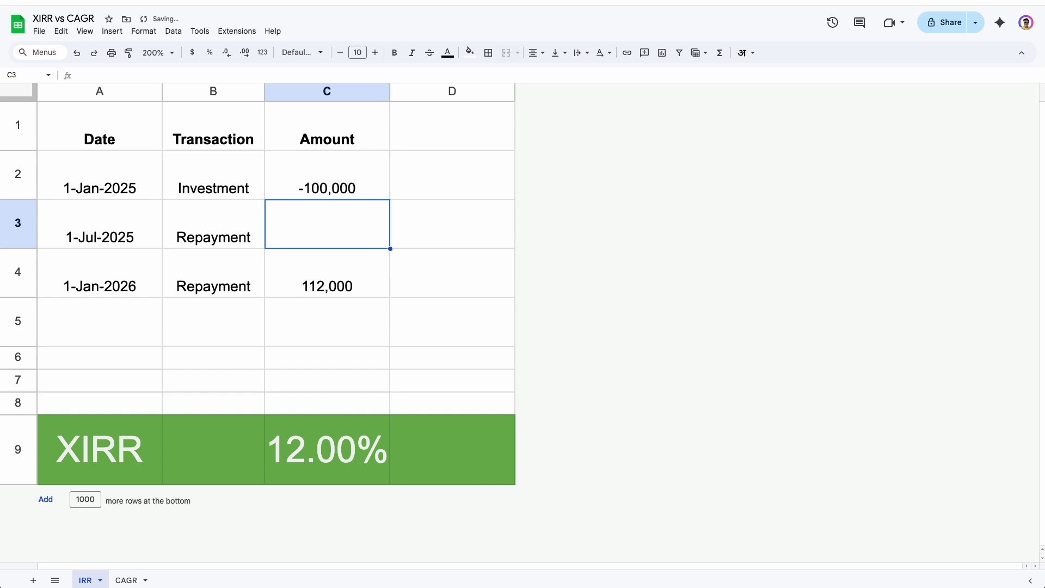
Enter 1,000 as the mid-year repayment and lower the final repayment to 111,000
type("1000")
key("Return")
key("Return")
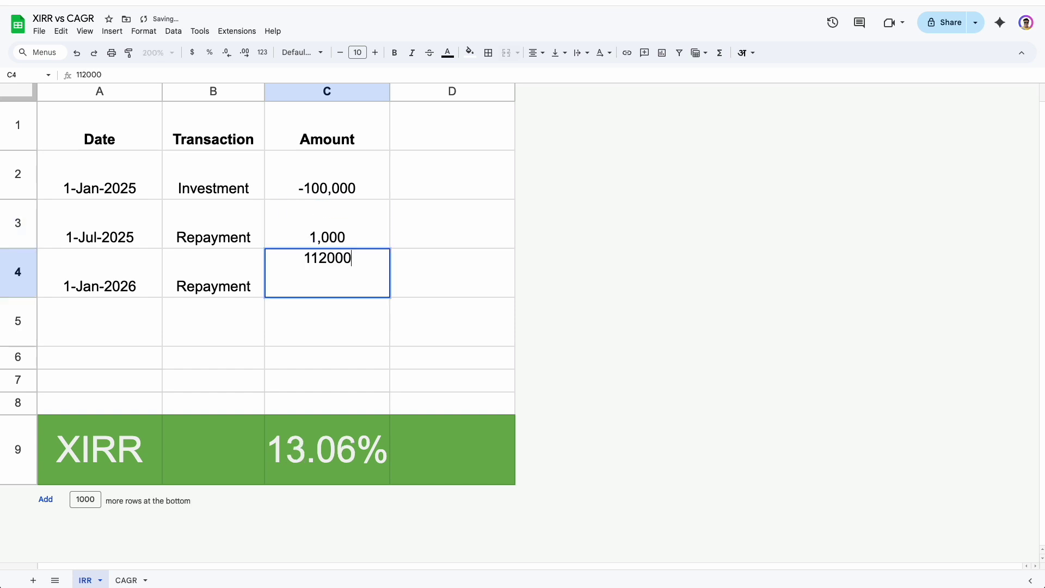
key("BackSpace")
key("BackSpace")
key("BackSpace")
key("BackSpace")
type("000")
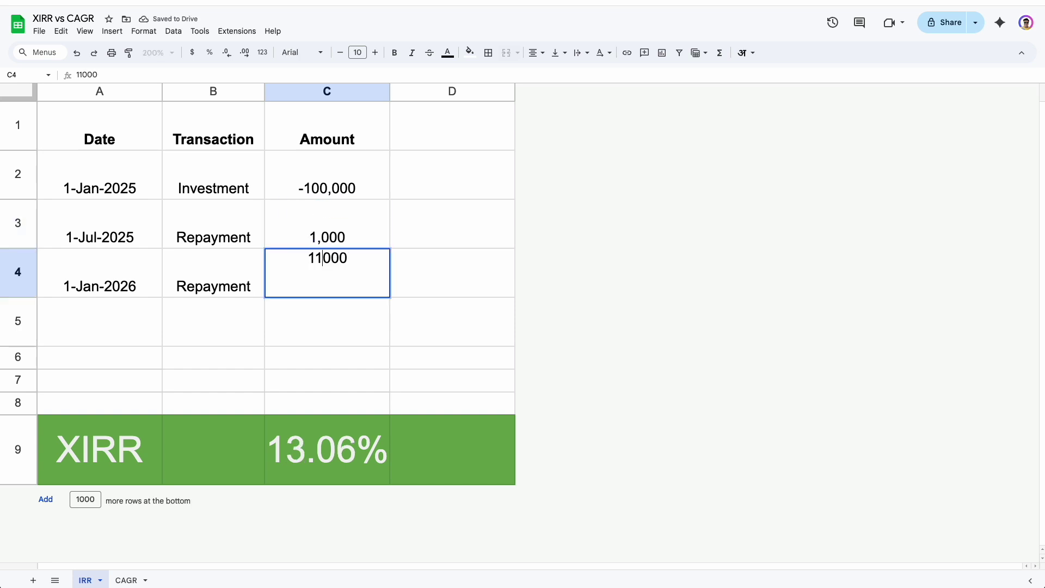
type("1")
key("Return")
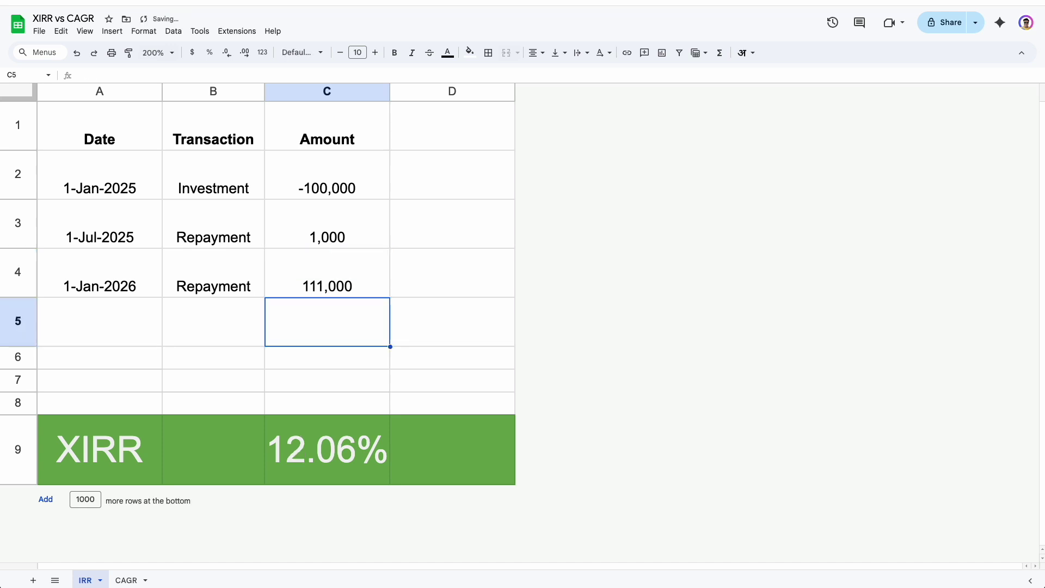
left_click(290, 467)
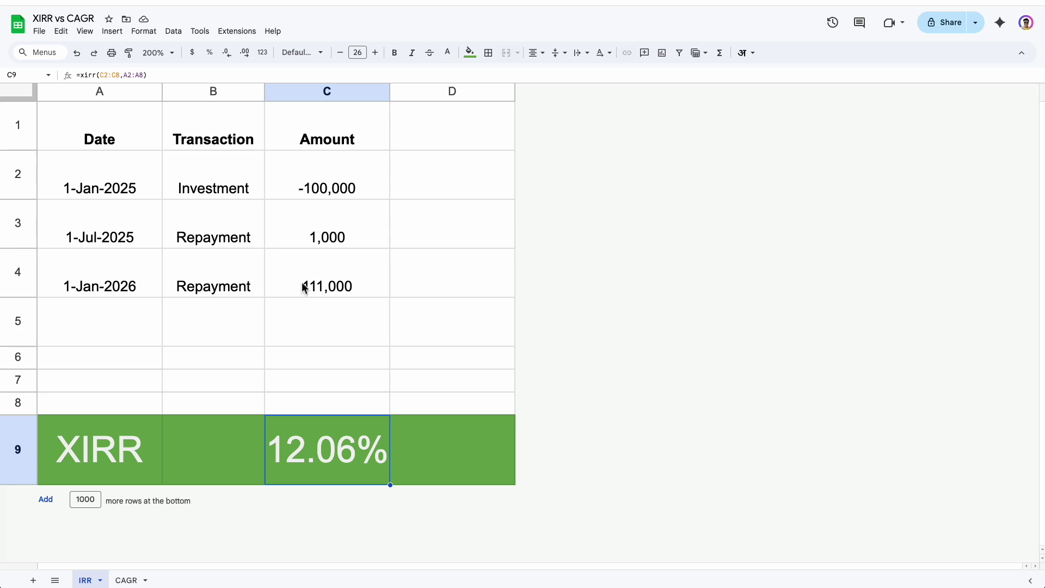
Change the final repayment to 110,945 and check that the two repayments total 111,945
left_click_drag(330, 236, 324, 288)
double_click(324, 288)
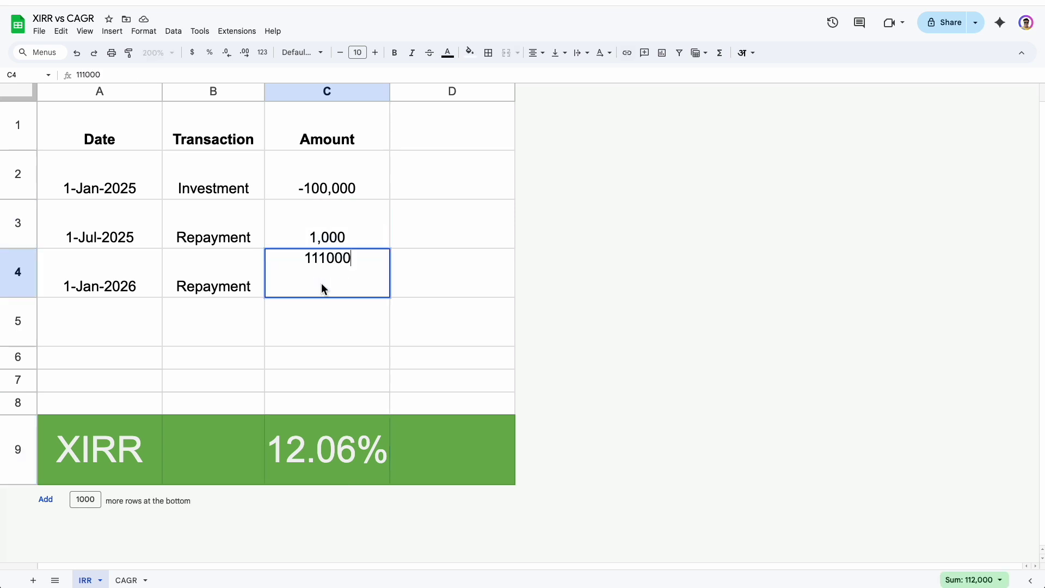
key("BackSpace")
key("BackSpace")
key("BackSpace")
key("BackSpace")
type("0,945")
key("Return")
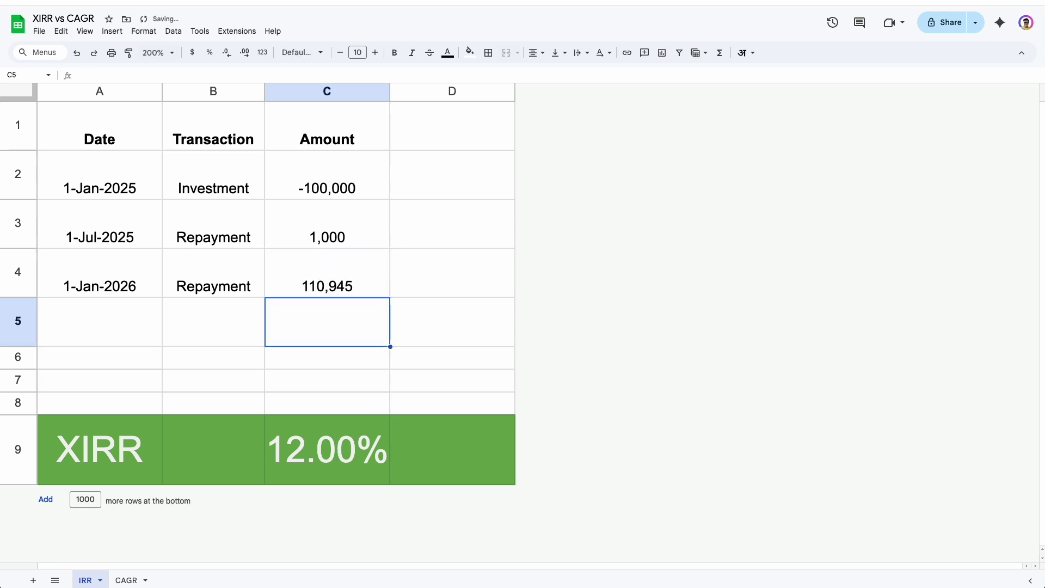
left_click_drag(370, 234, 373, 258)
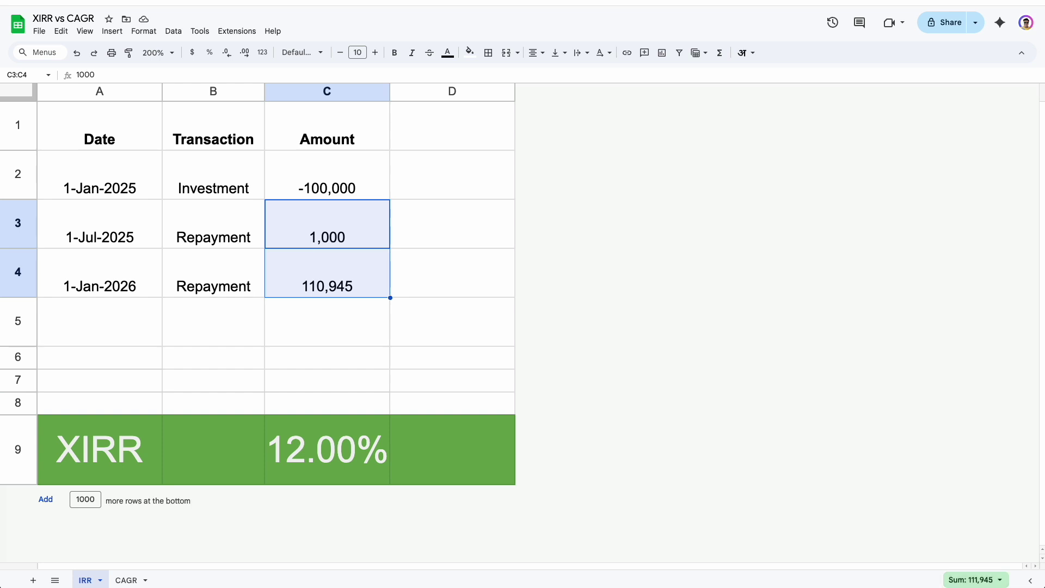
Review the CAGR tab's 112,000.00 final amount and 12.00% NET CAGR
left_click(126, 580)
left_click(348, 281)
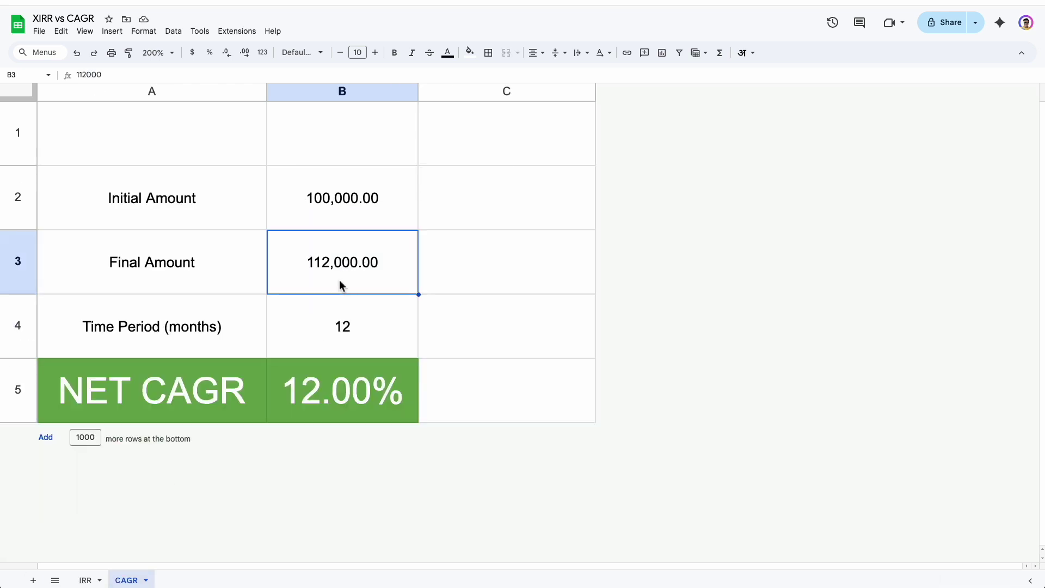
left_click(86, 580)
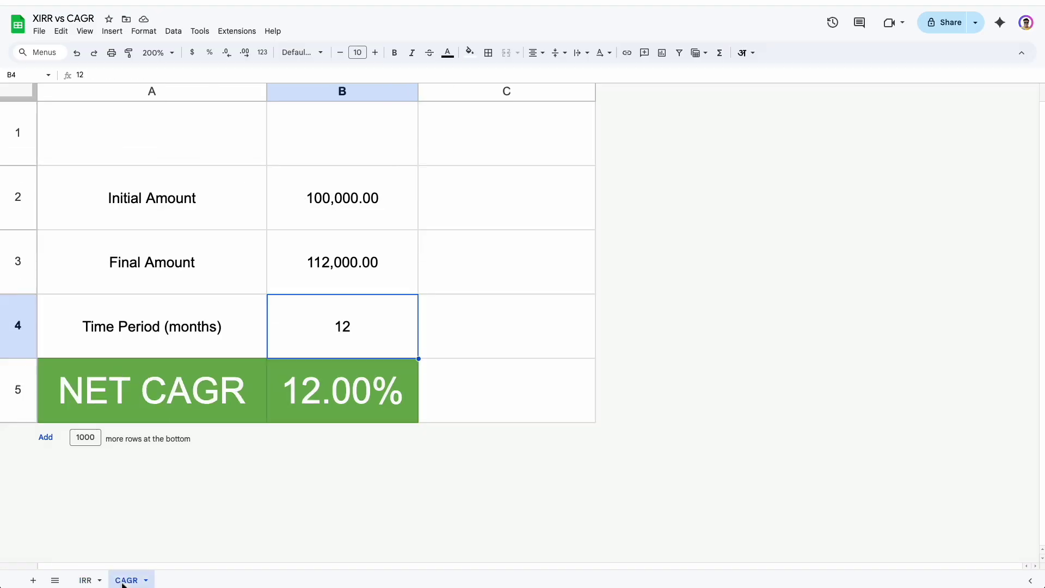
Insert a blank row above the IRR sheet's final repayment and date it 1-Jul-2025
left_click(82, 580)
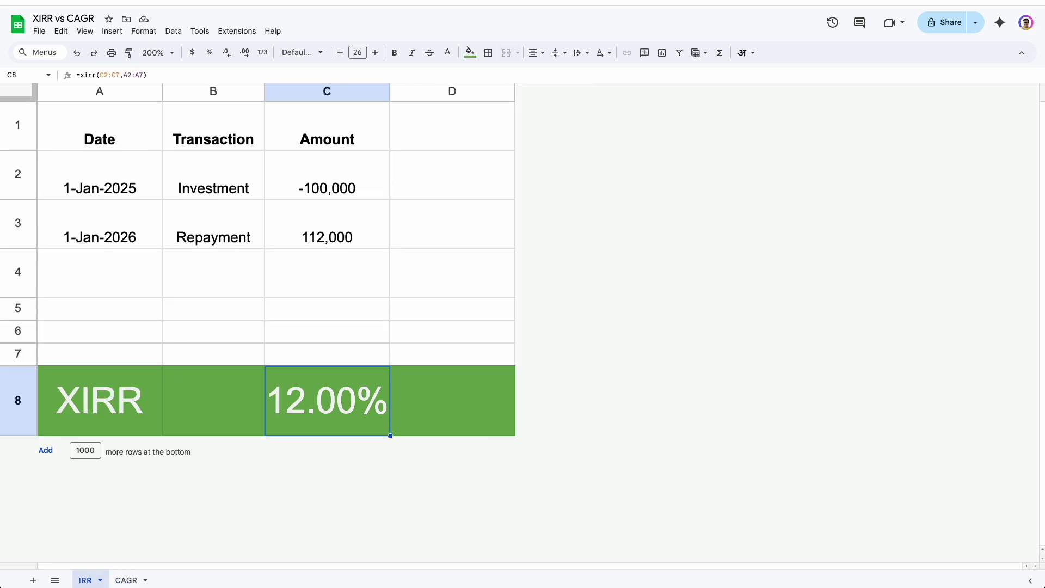
right_click(223, 243)
left_click(239, 254)
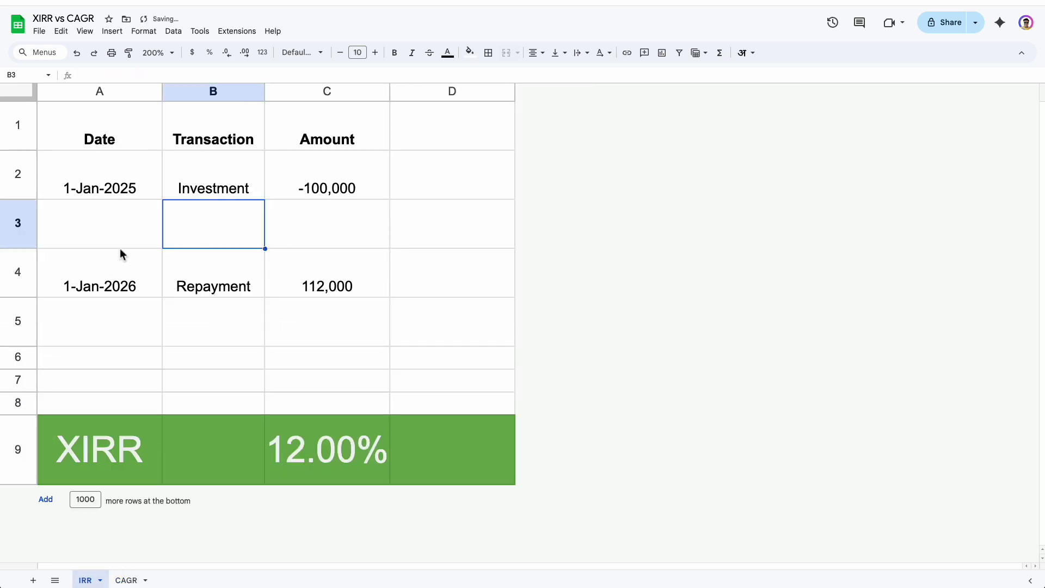
left_click(123, 275)
left_click(125, 243)
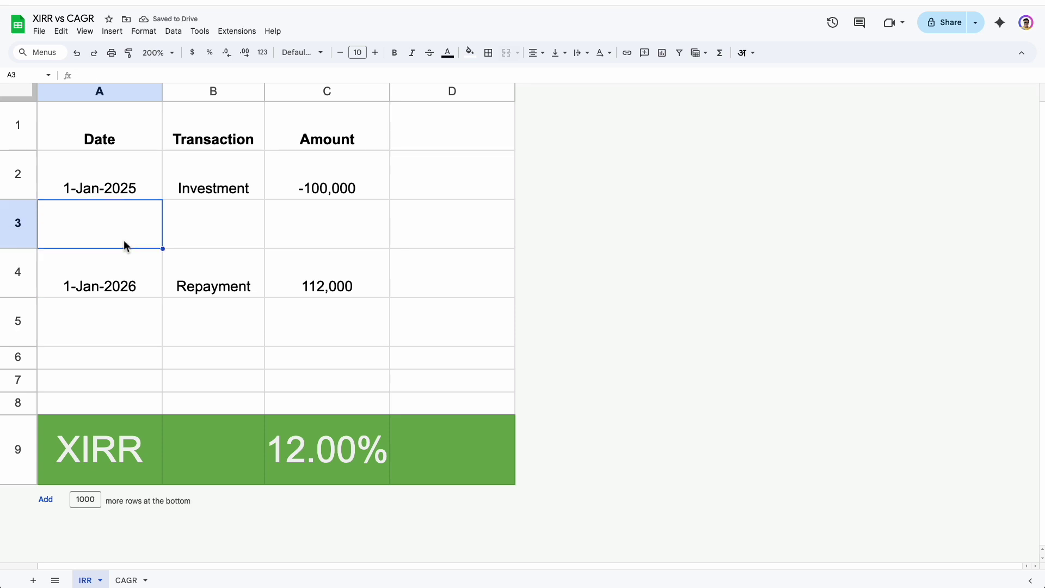
type("1 july")
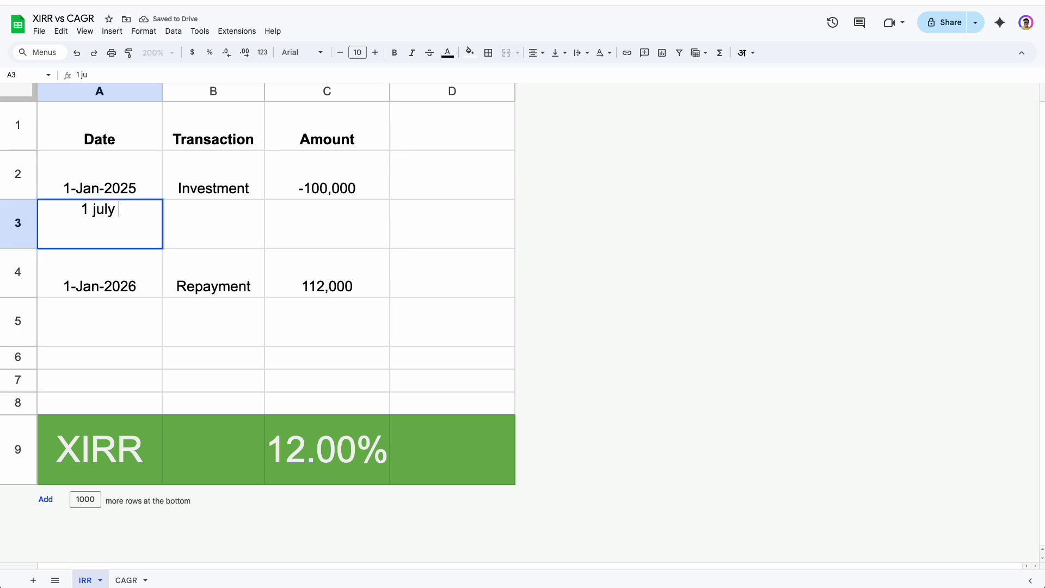
type(" 2025")
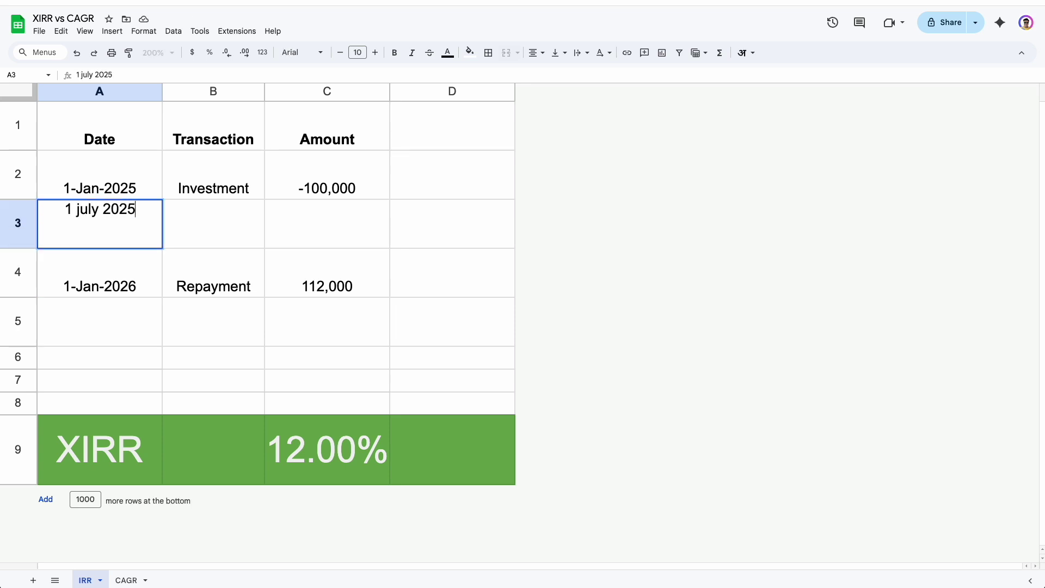
key("Tab")
key("Tab")
Copy the Repayment label into B3 and begin entering the amount in C3
key("Left")
key("Down")
key("ctrl+c")
key("Up")
key("ctrl+v")
key("Tab")
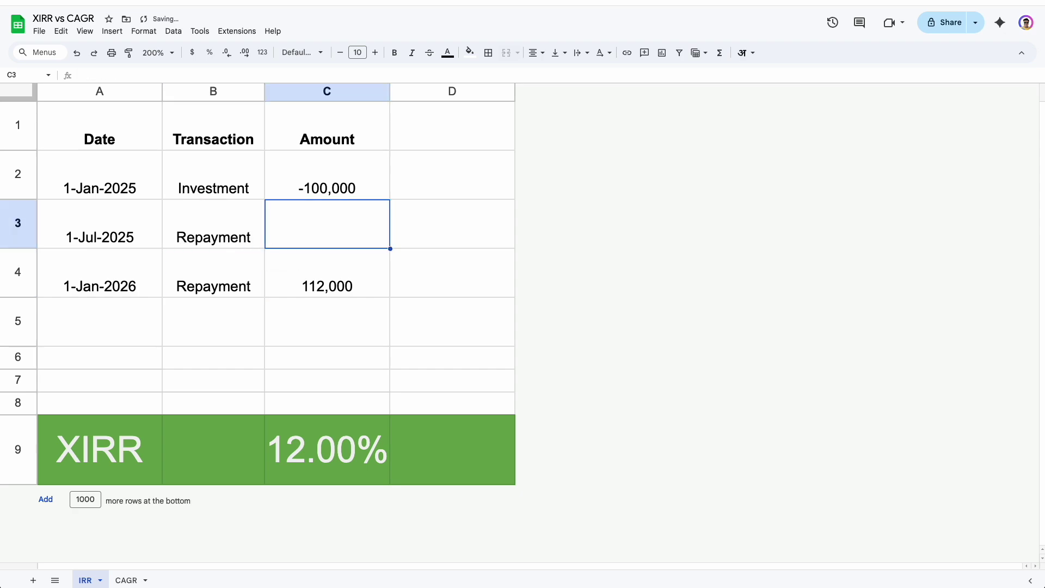
type("10")
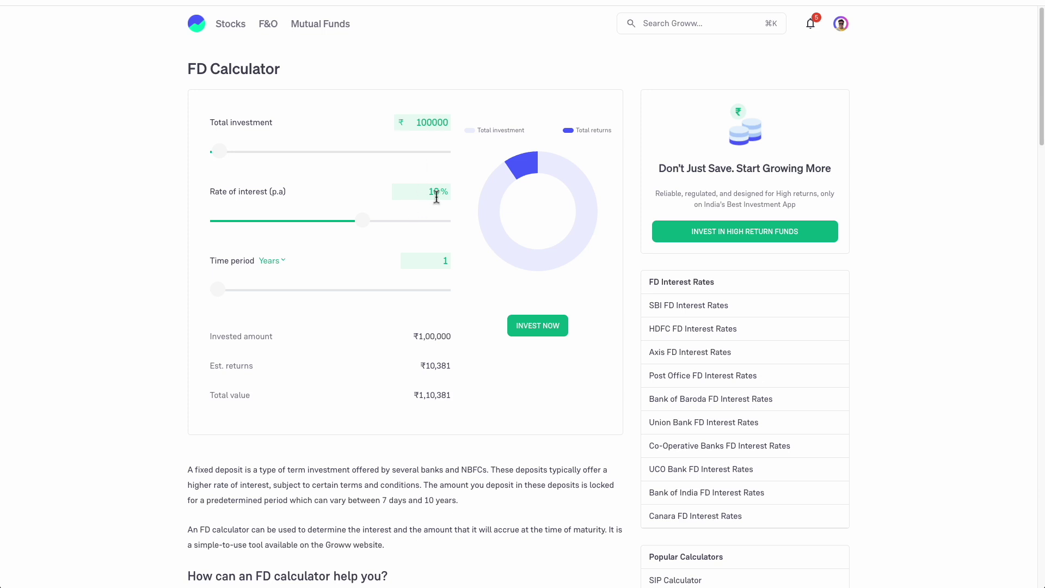
left_click(436, 269)
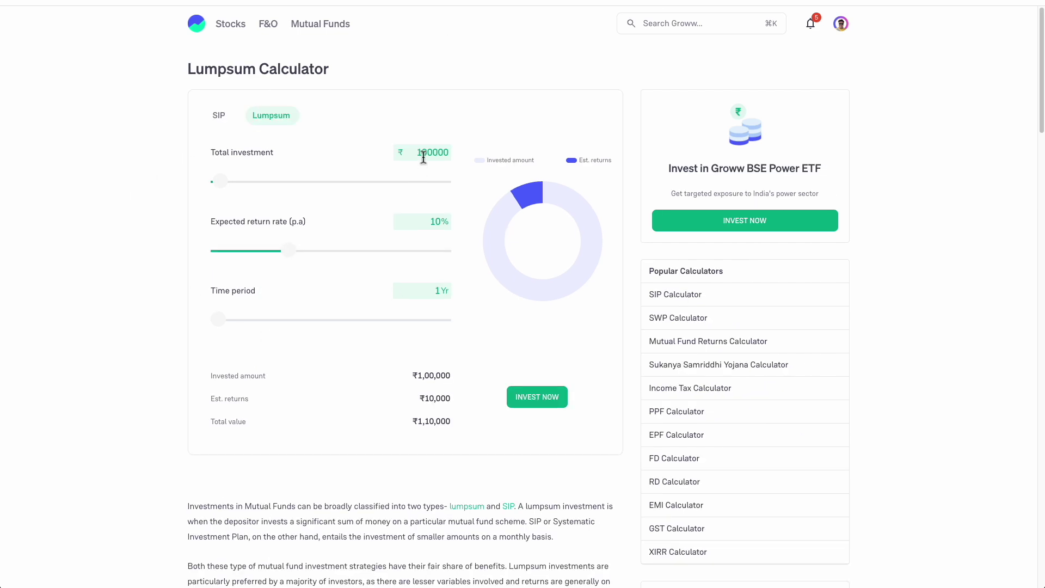
left_click_drag(416, 423, 450, 426)
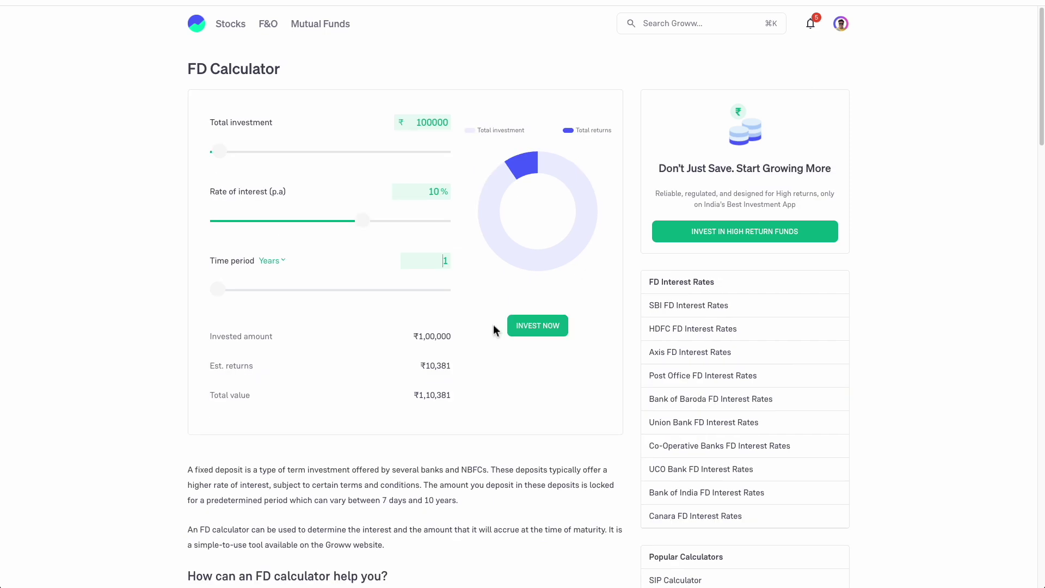
left_click_drag(430, 396, 451, 397)
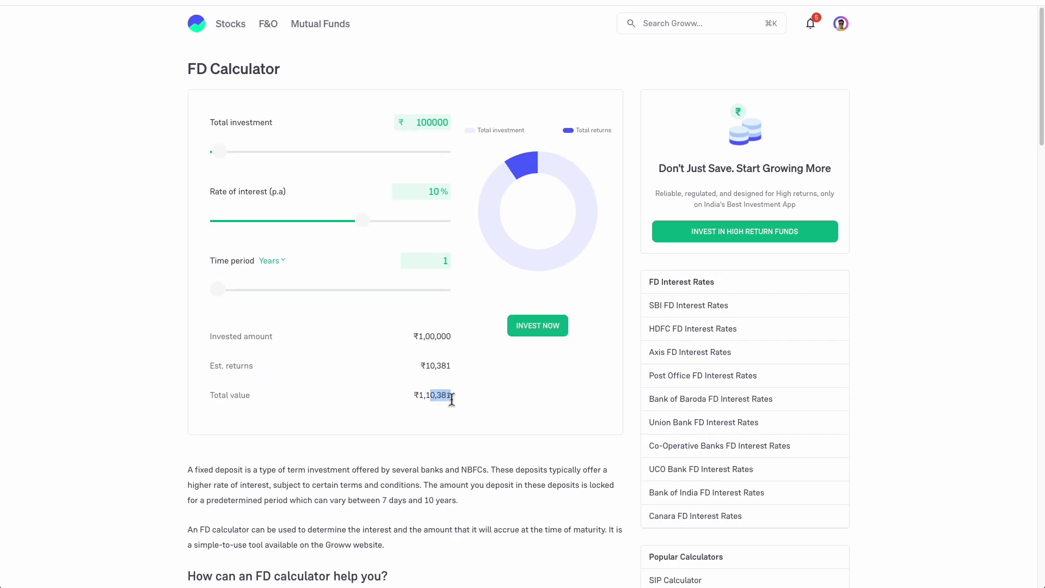
left_click(486, 388)
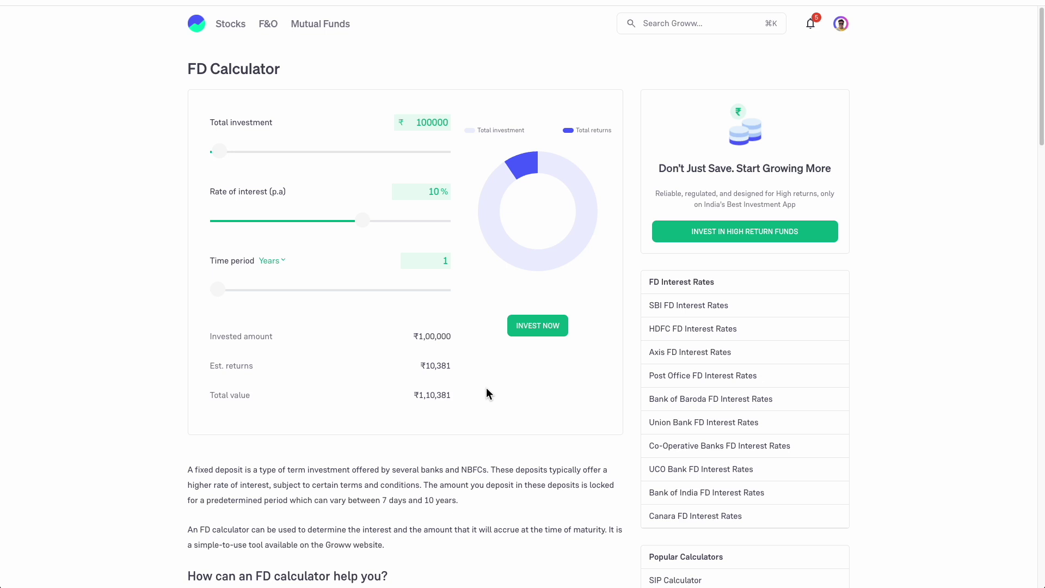